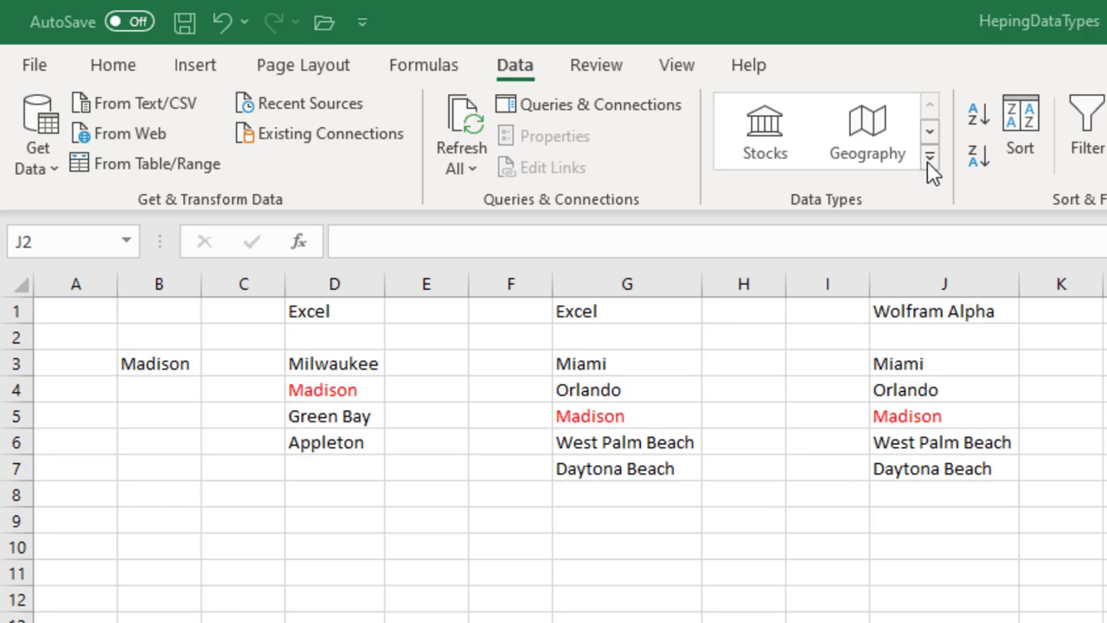
- Make Madison in B3 a Geography data type and review suggested matches like Dane County, Wisconsin
{"action": "left_click", "coordinate": [164, 359]}
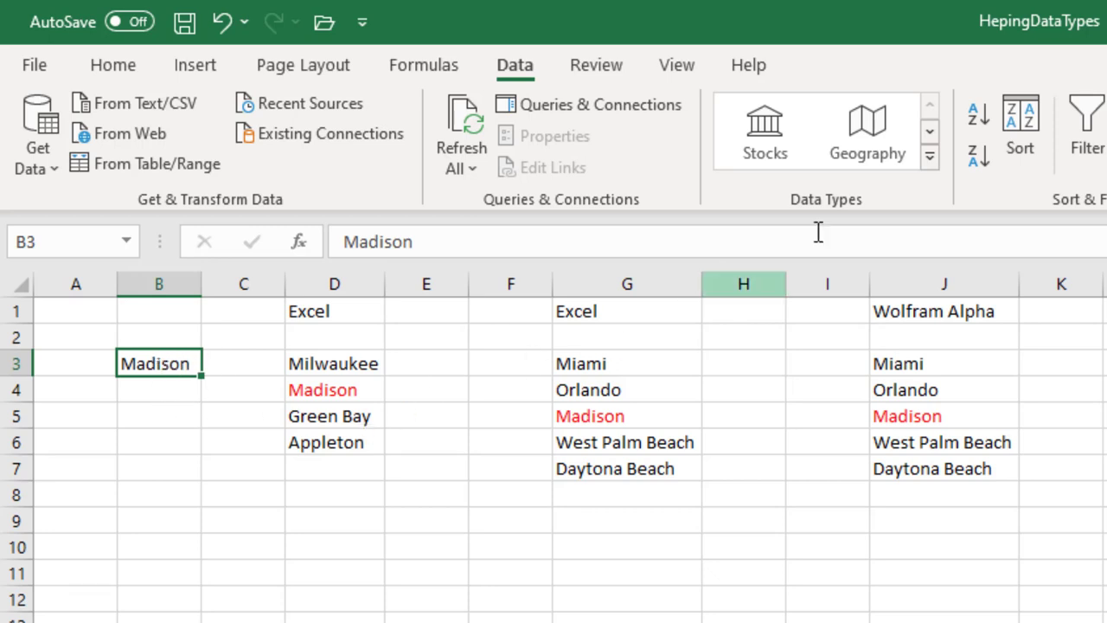
{"action": "left_click", "coordinate": [866, 130]}
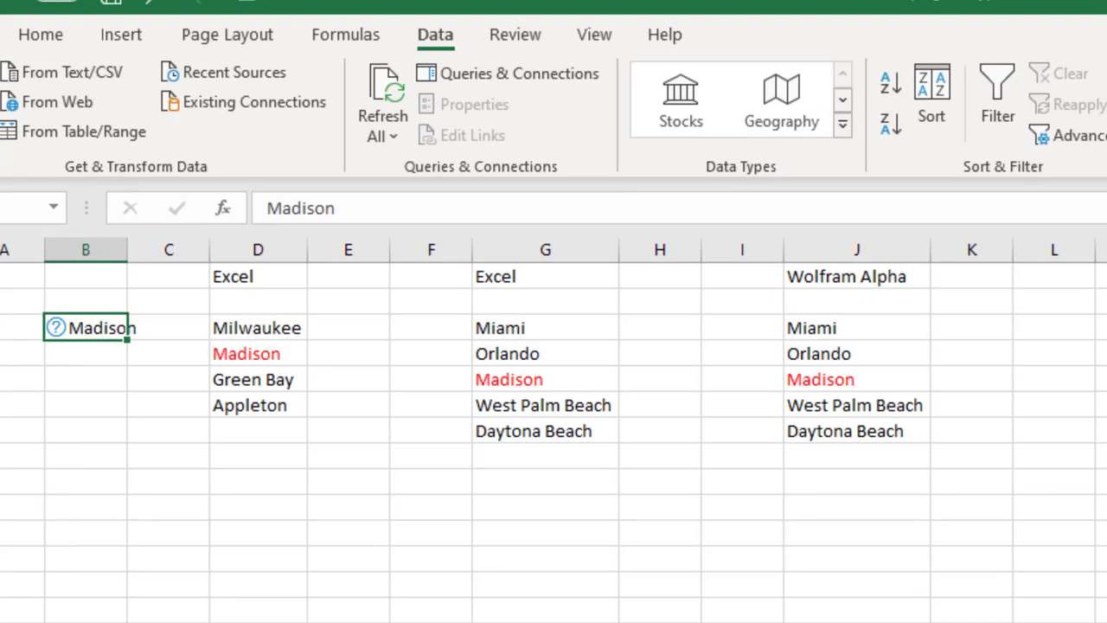
{"action": "left_click", "coordinate": [128, 363]}
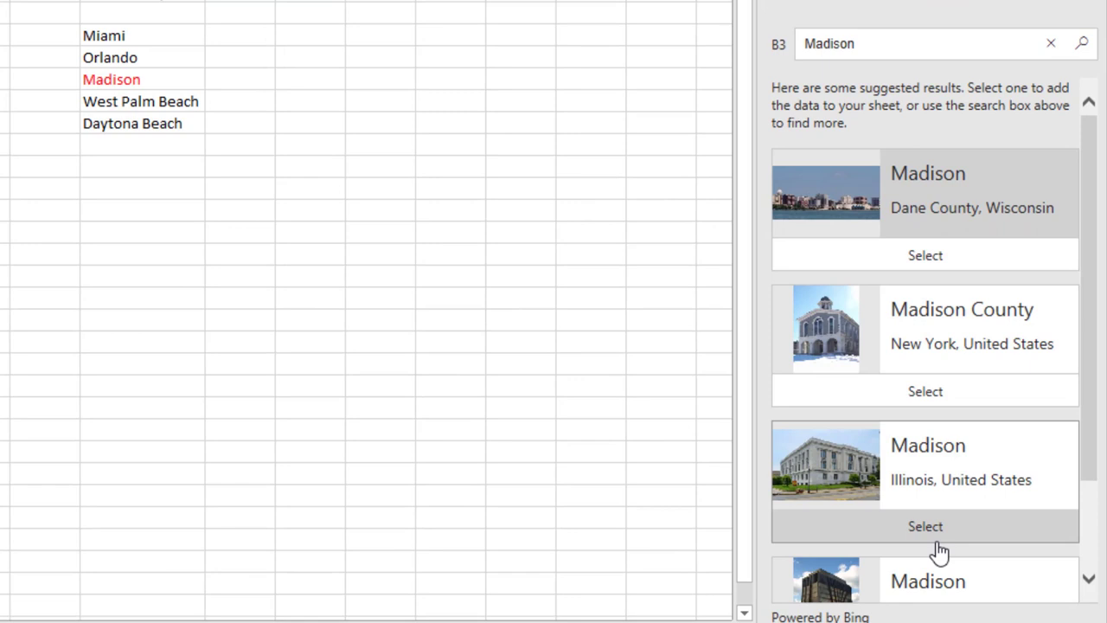
{"action": "scroll", "coordinate": [937, 548], "scroll_direction": "down", "scroll_amount": 3}
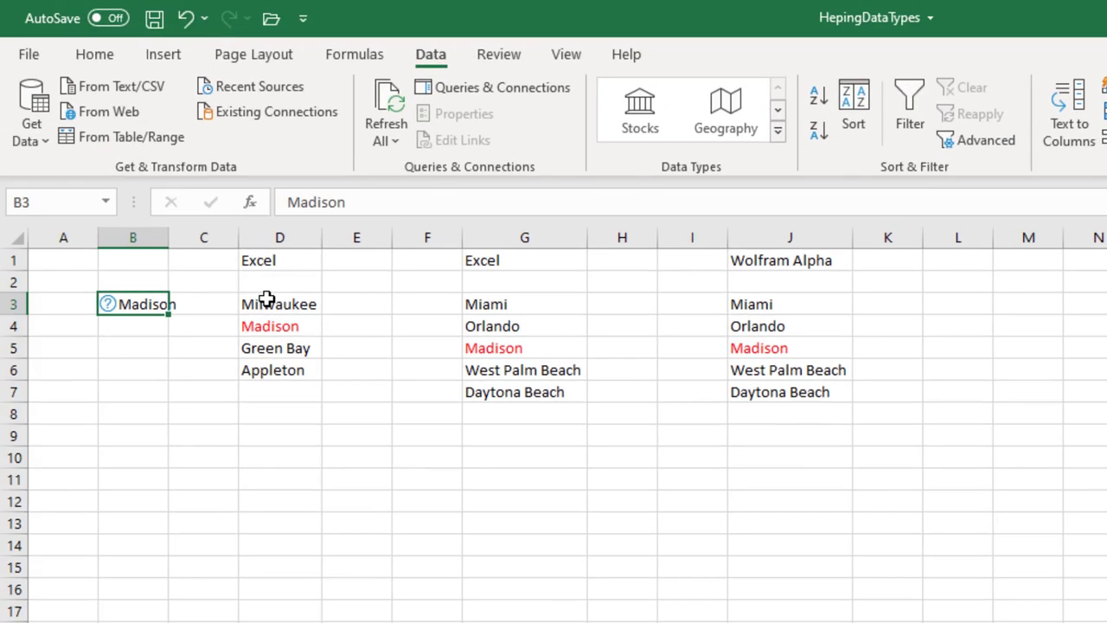
- Convert Wisconsin cities D3:D6 and Florida cities G3:G7 to Geography, checking H3's IFERROR state formula
{"action": "left_click_drag", "start_coordinate": [267, 299], "coordinate": [273, 372]}
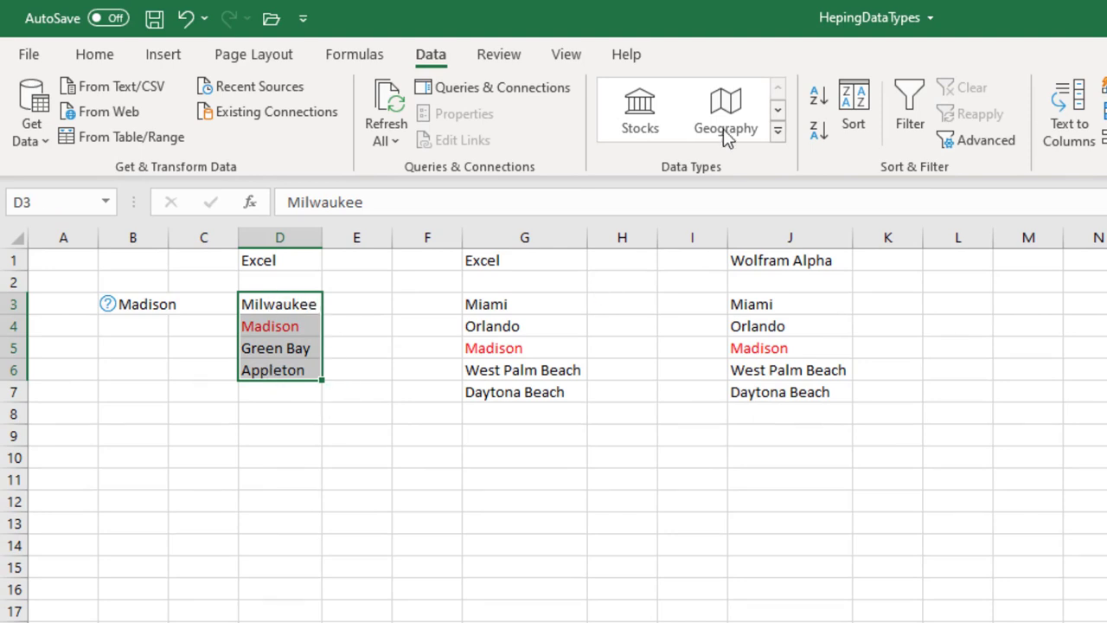
{"action": "left_click", "coordinate": [727, 100]}
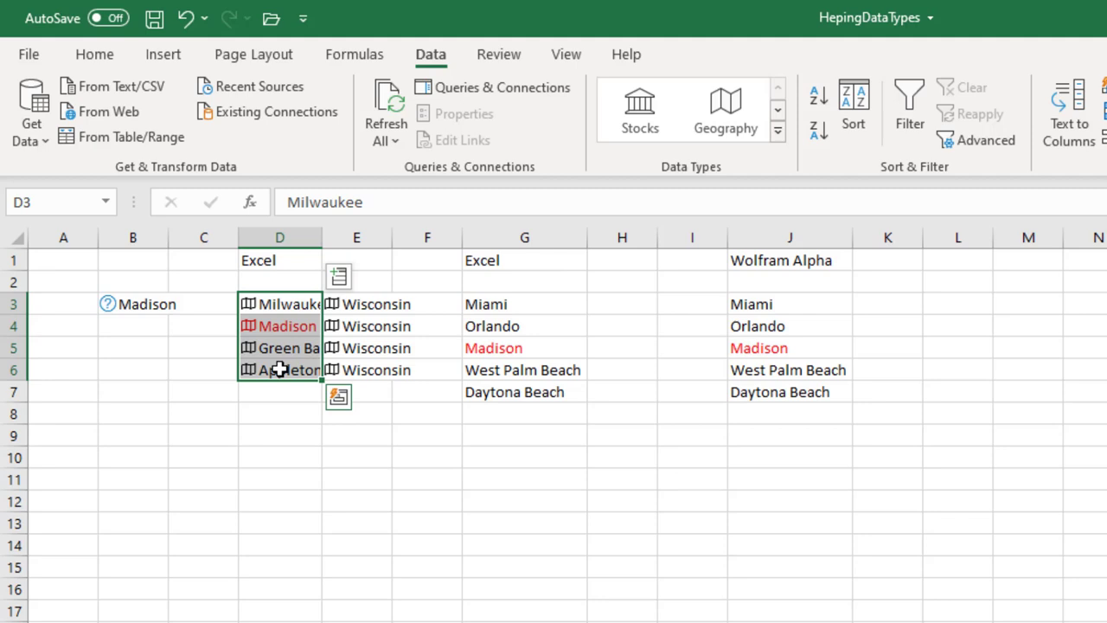
{"action": "left_click", "coordinate": [495, 350]}
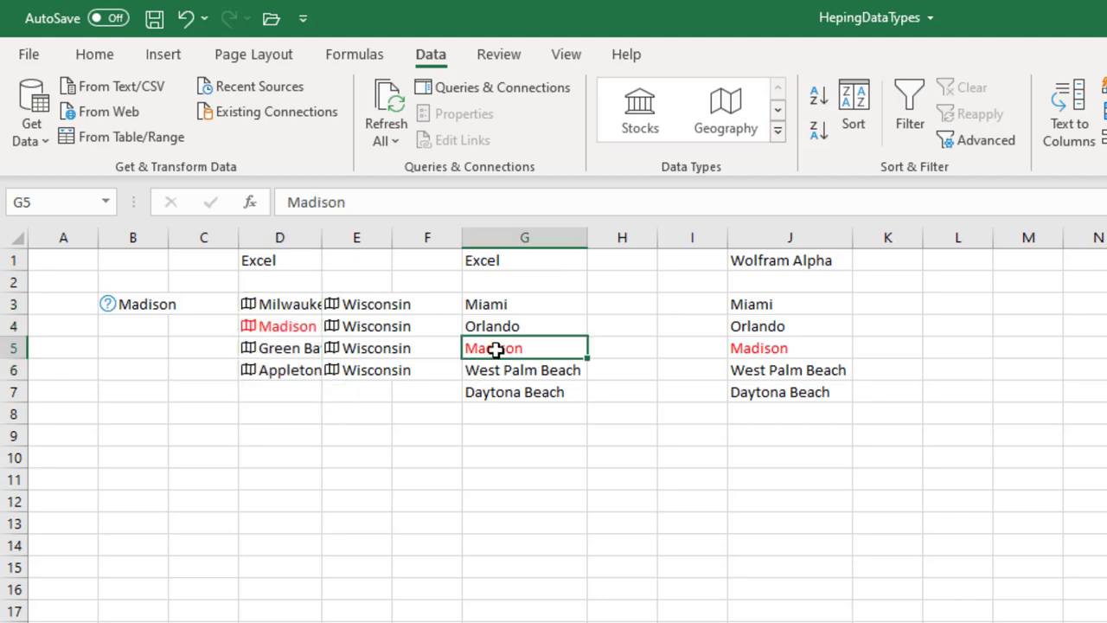
{"action": "left_click_drag", "start_coordinate": [508, 304], "coordinate": [515, 386]}
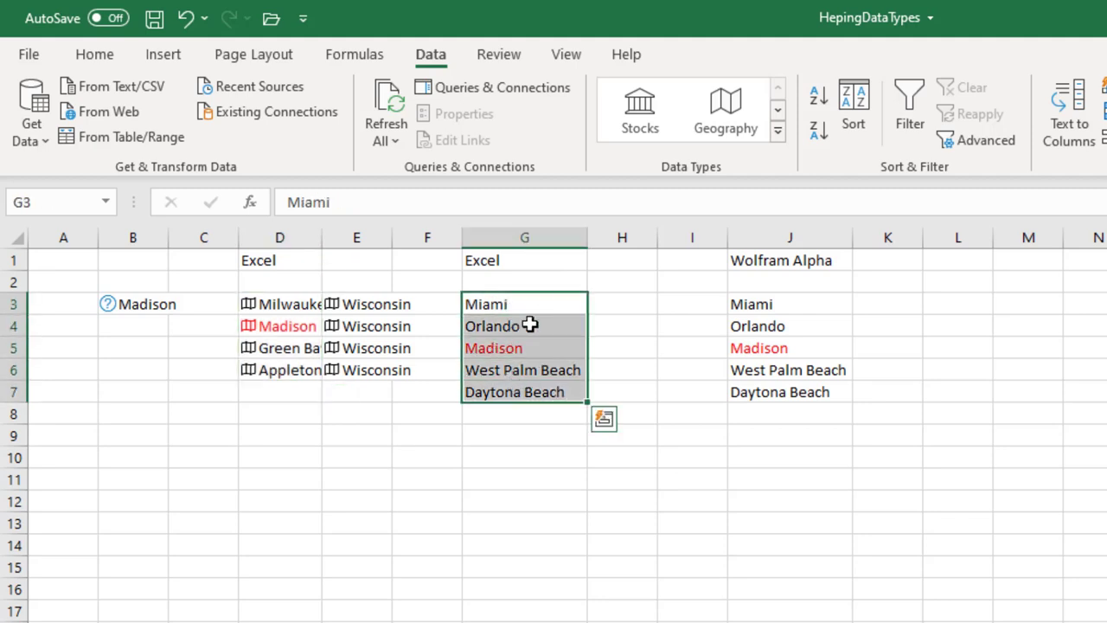
{"action": "left_click", "coordinate": [724, 114]}
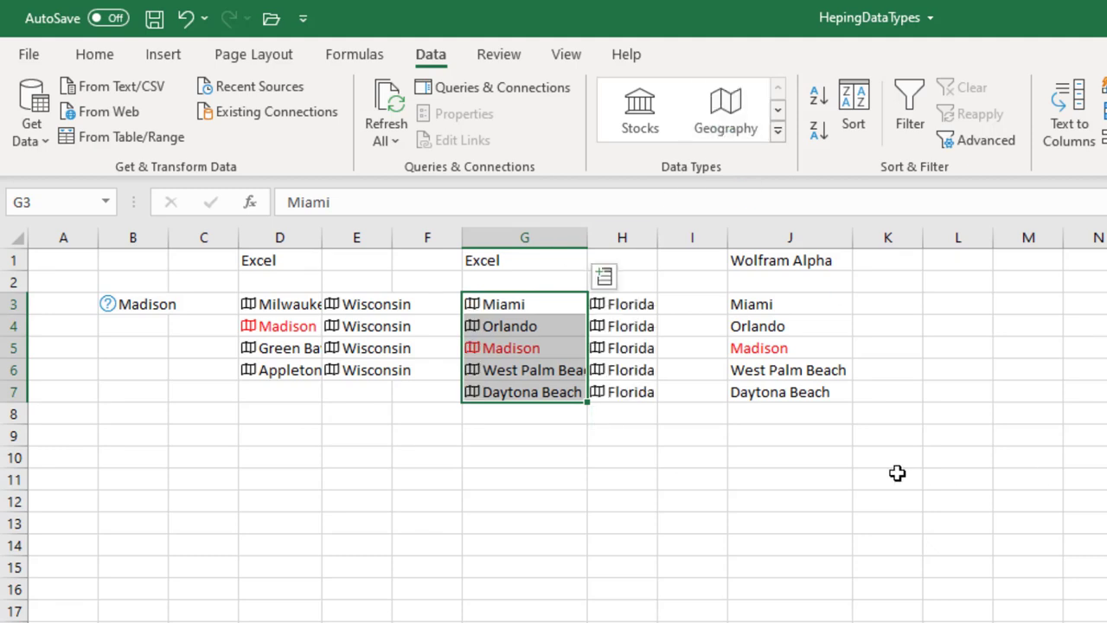
{"action": "left_click", "coordinate": [627, 307]}
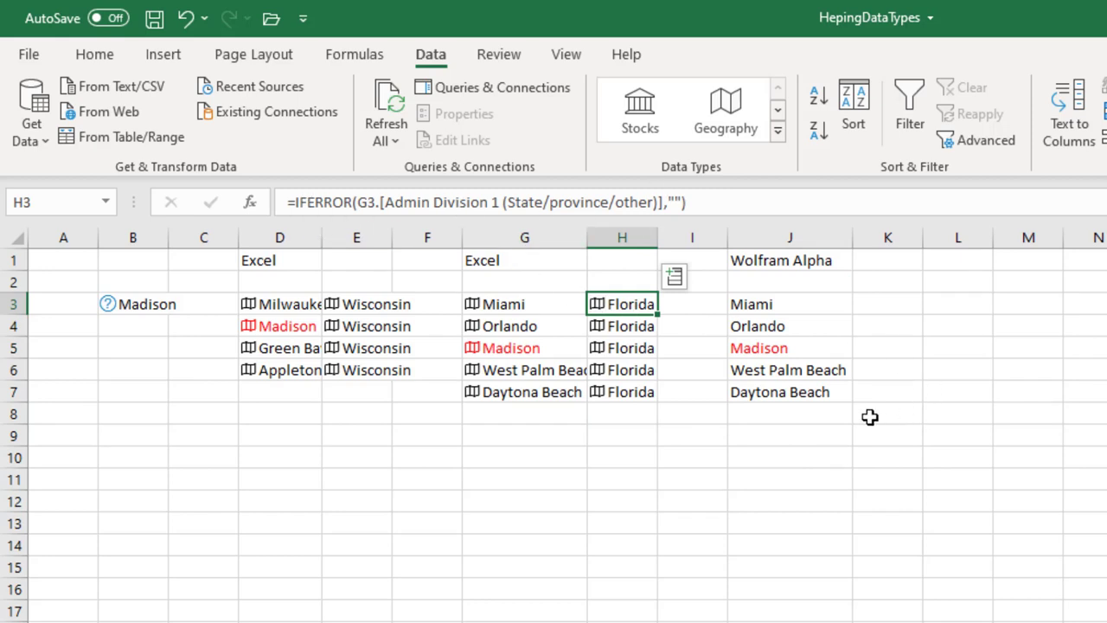
{"action": "left_click_drag", "start_coordinate": [766, 305], "coordinate": [776, 381]}
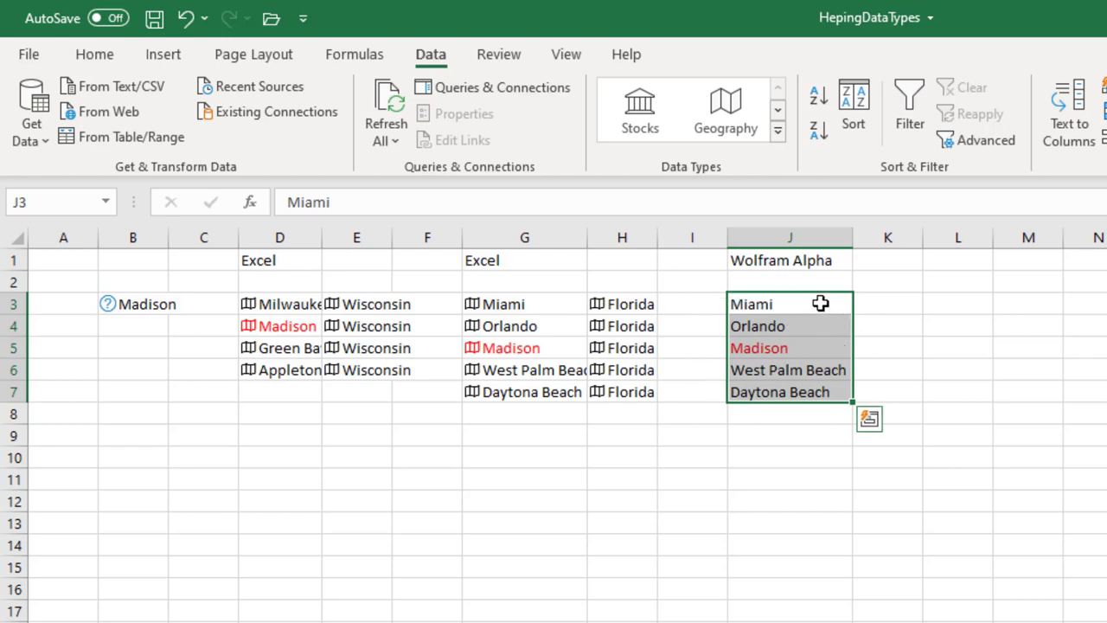
- Give the Wolfram Alpha cities in J3:J7 the Location data type from the full gallery
{"action": "left_click", "coordinate": [778, 137]}
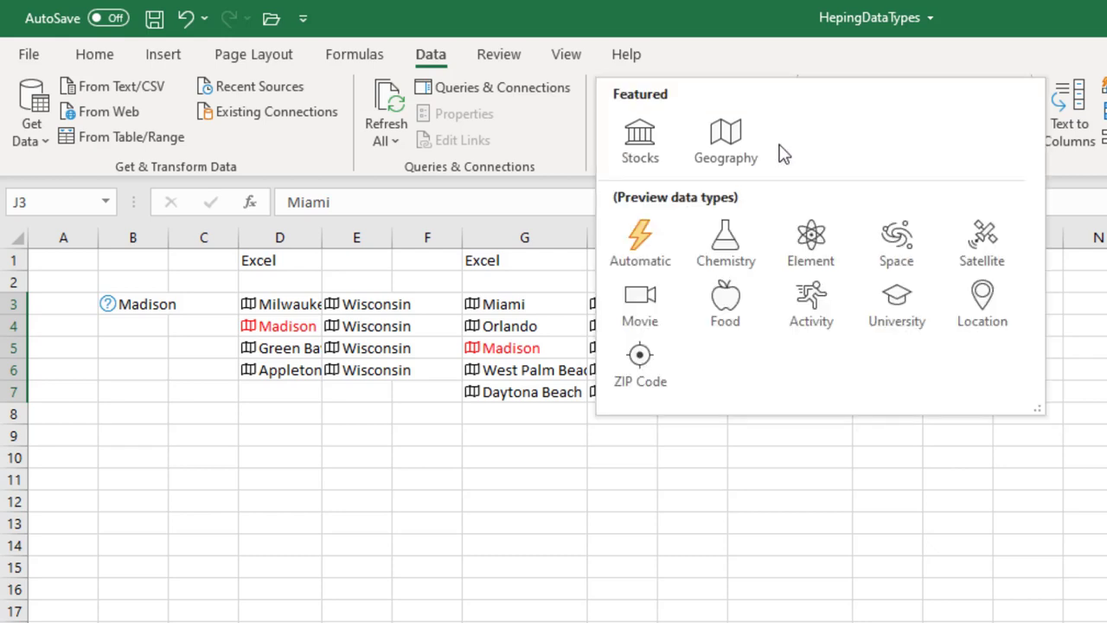
{"action": "left_click", "coordinate": [984, 299]}
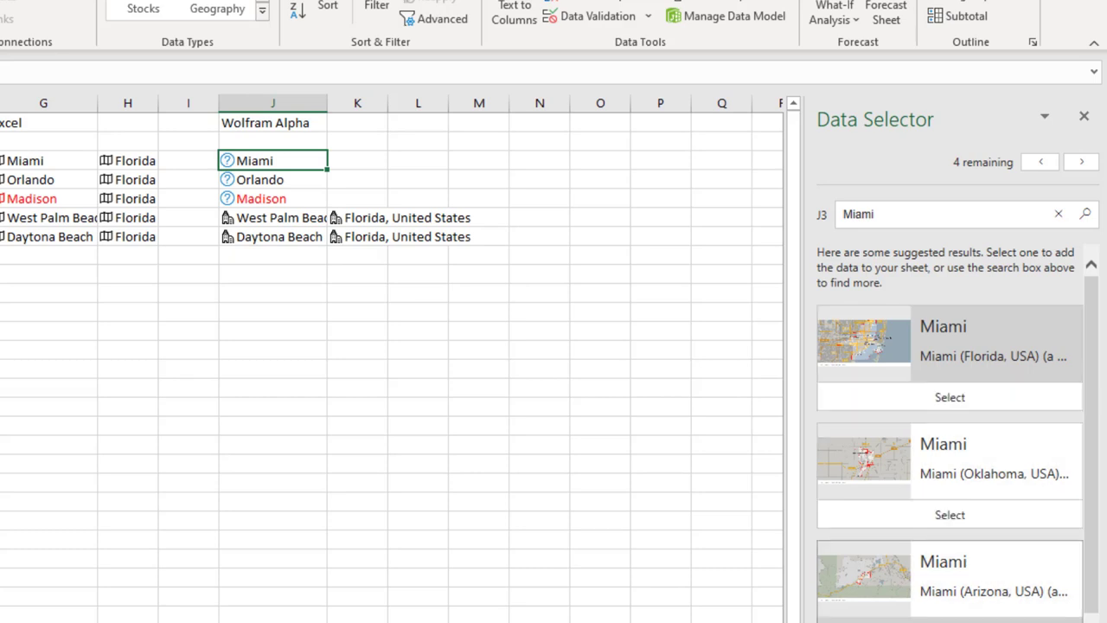
- Match Miami and Orlando to their Florida cities, and Madison through a 'Madison, Florida' search
{"action": "left_click", "coordinate": [953, 407]}
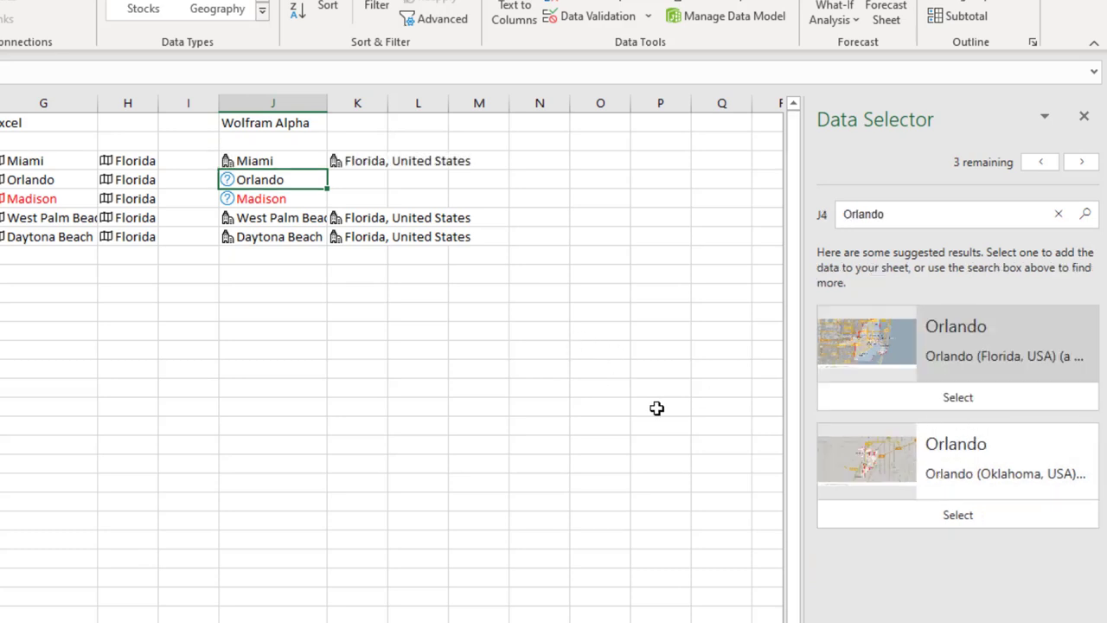
{"action": "left_click", "coordinate": [976, 402]}
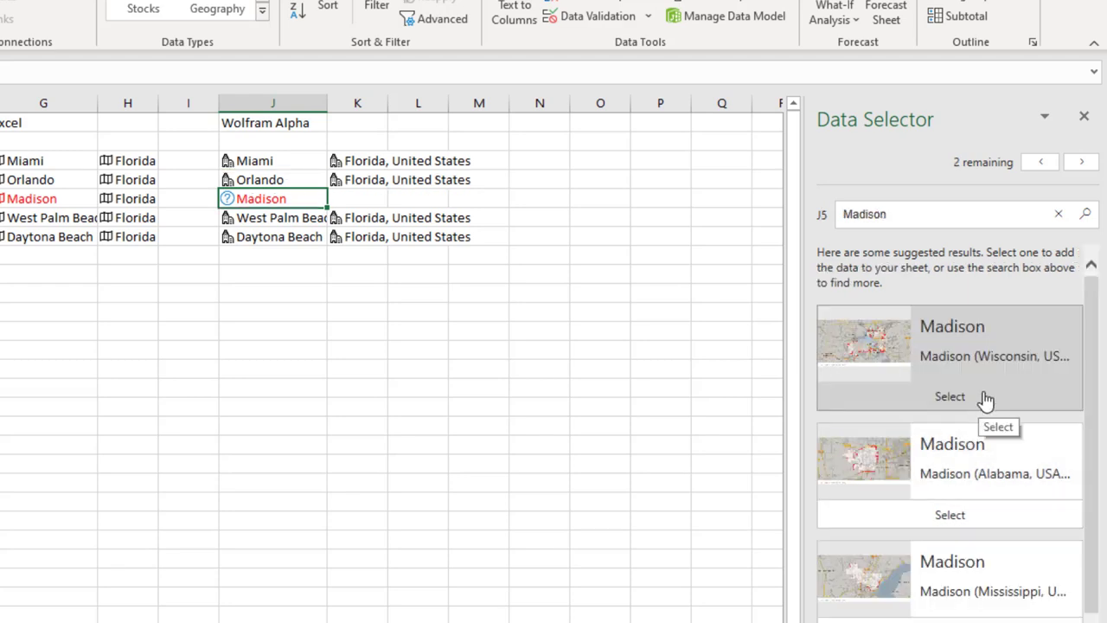
{"action": "scroll", "coordinate": [982, 553], "scroll_direction": "down", "scroll_amount": 1}
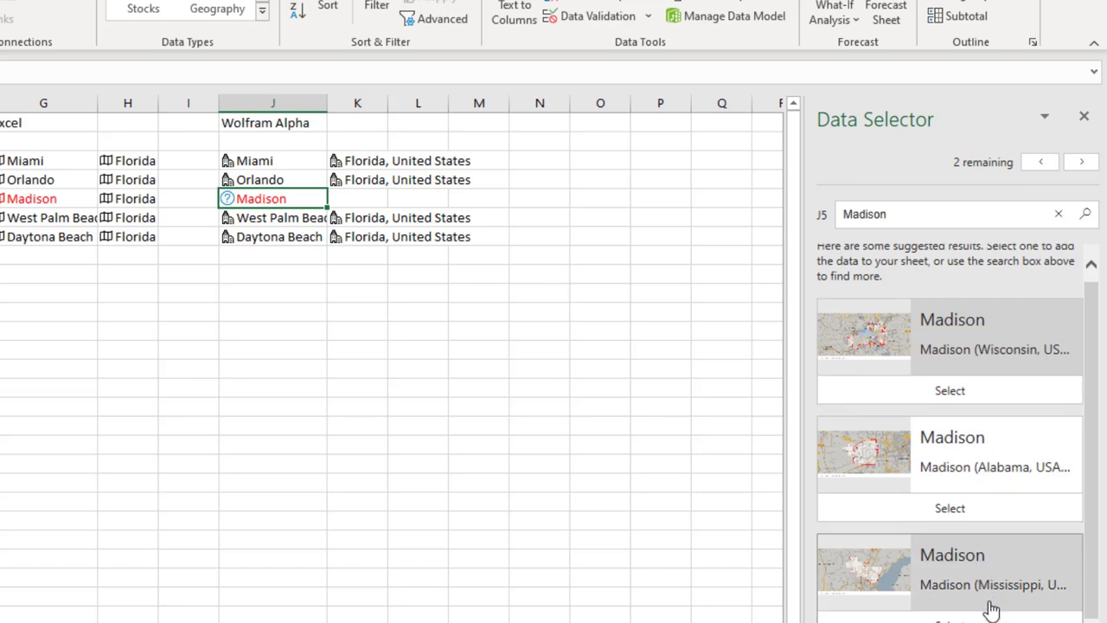
{"action": "left_click", "coordinate": [909, 214]}
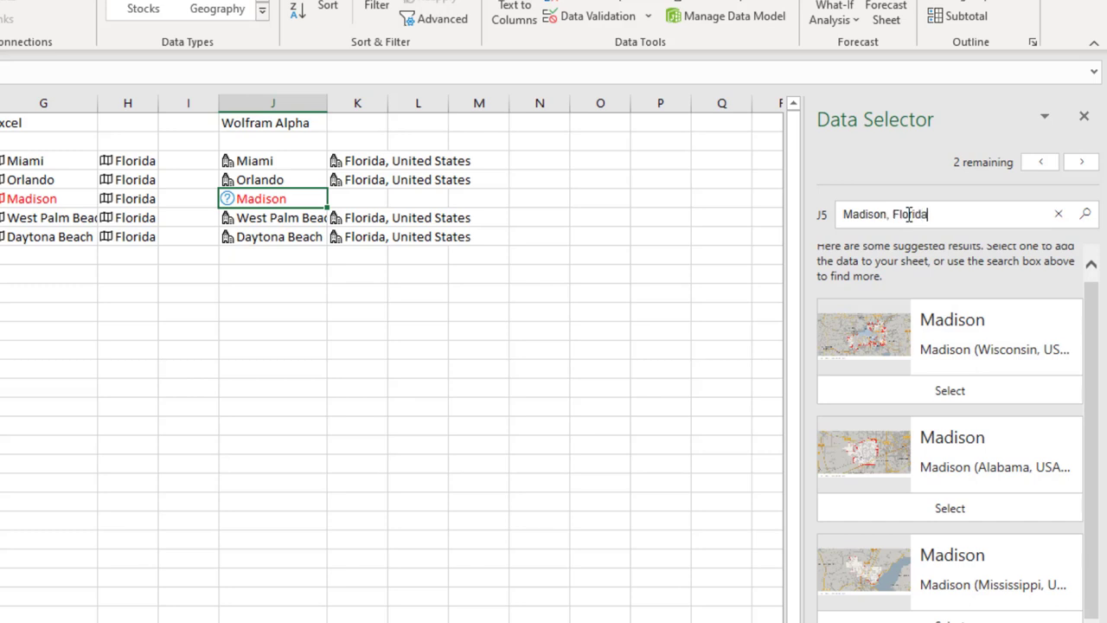
{"action": "type", "text": ", Florida"}
{"action": "key", "text": "Return"}
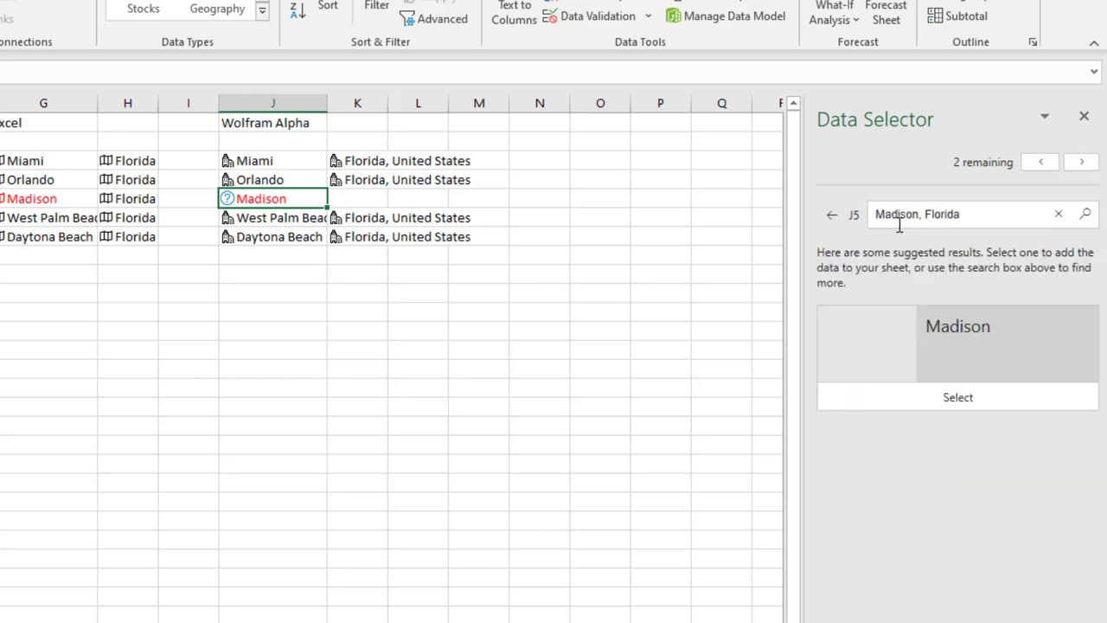
{"action": "left_click", "coordinate": [953, 396]}
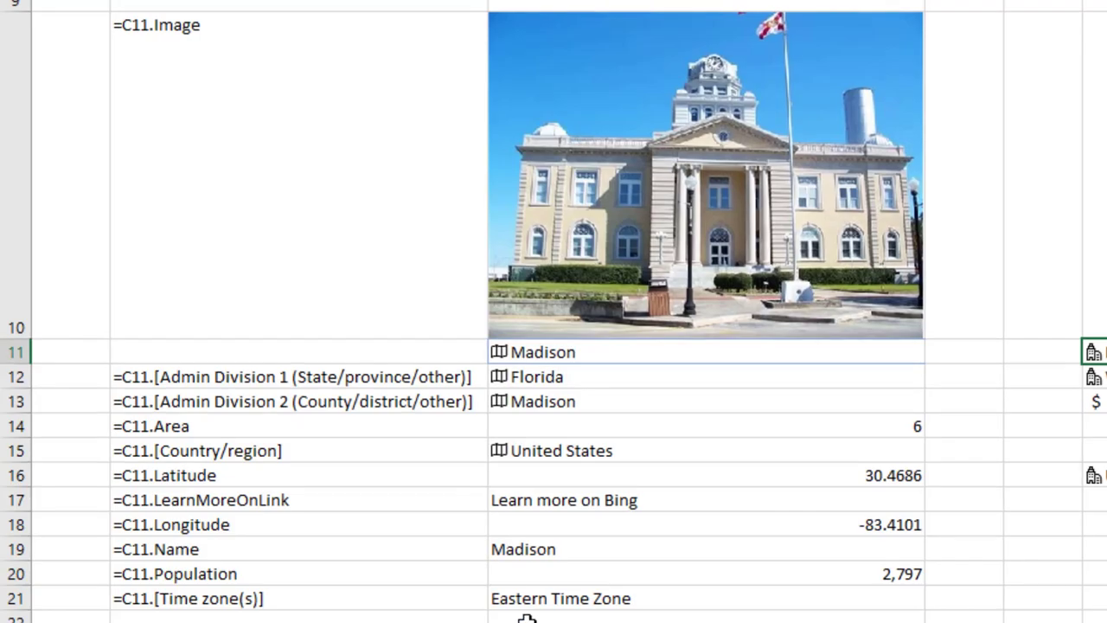
- Review C11's Madison card, then edit it to 'Madison, W' so it becomes Madison, Wisconsin
{"action": "left_click", "coordinate": [569, 352]}
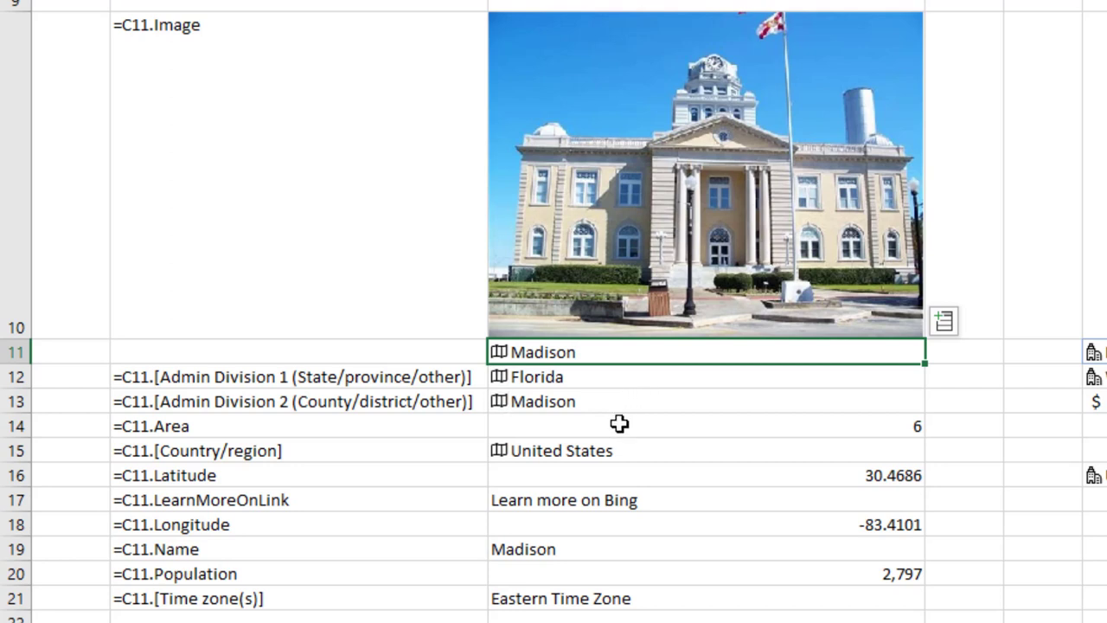
{"action": "left_click", "coordinate": [589, 506]}
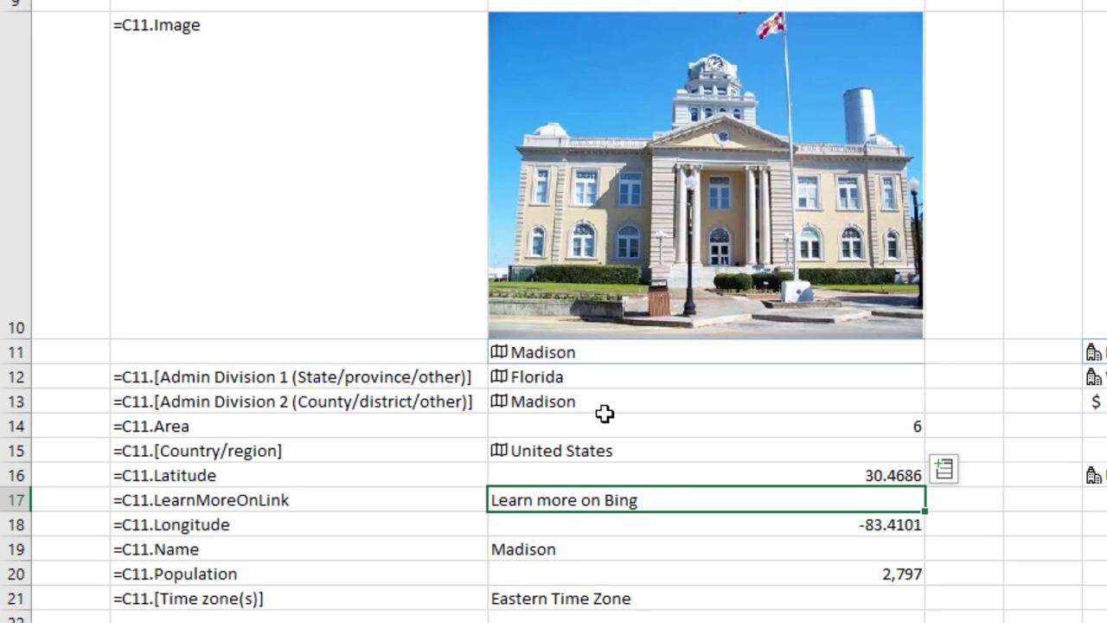
{"action": "left_click", "coordinate": [587, 352]}
{"action": "double_click", "coordinate": [586, 352]}
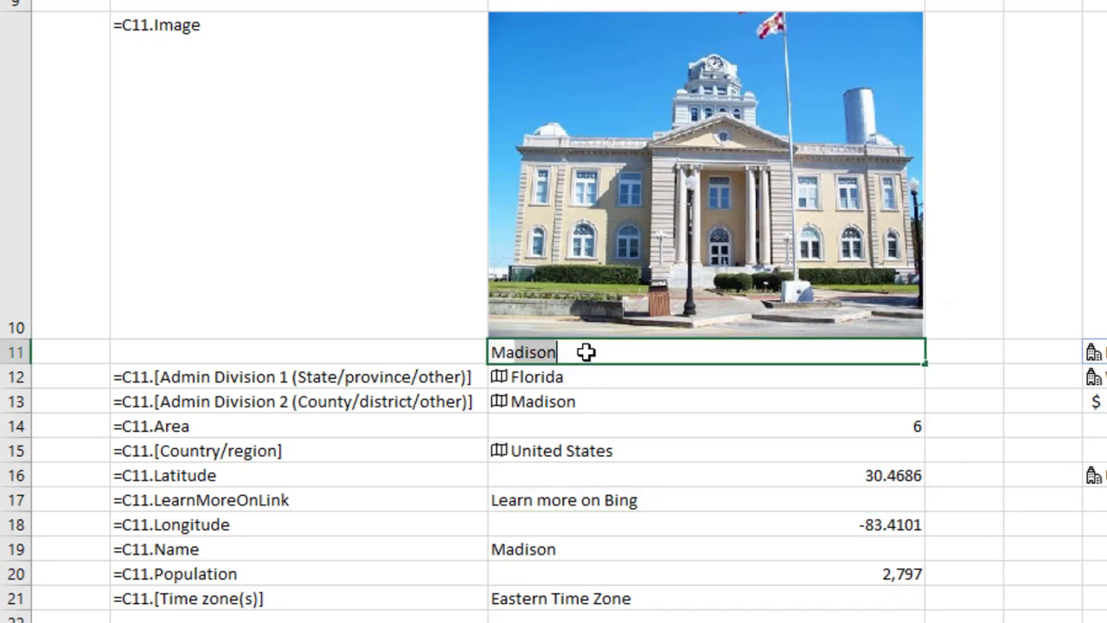
{"action": "type", "text": ", W"}
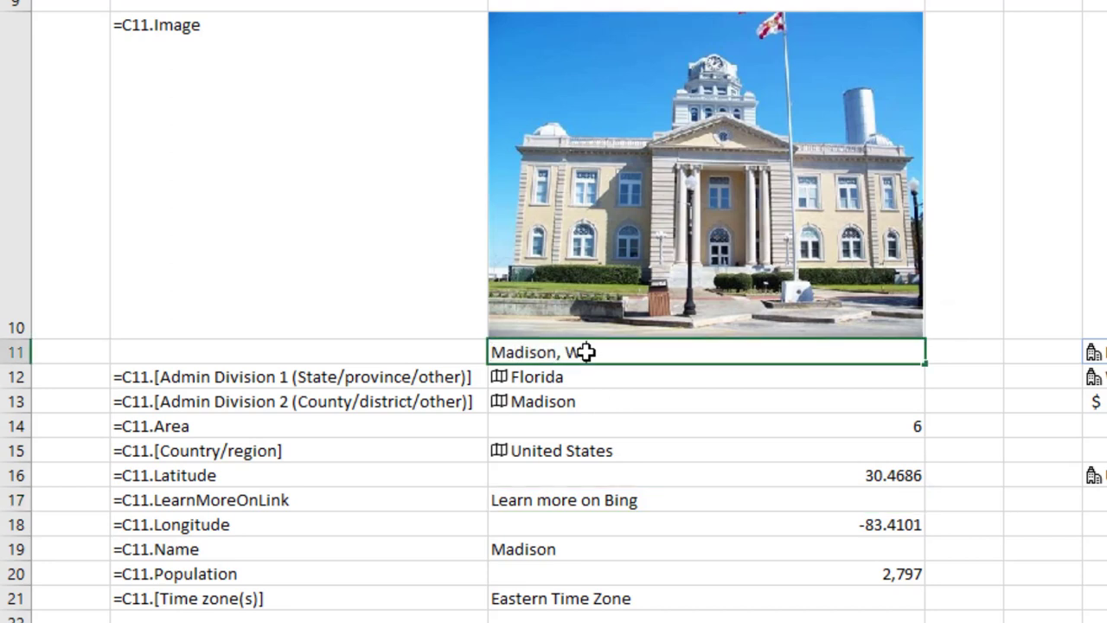
{"action": "key", "text": "Return"}
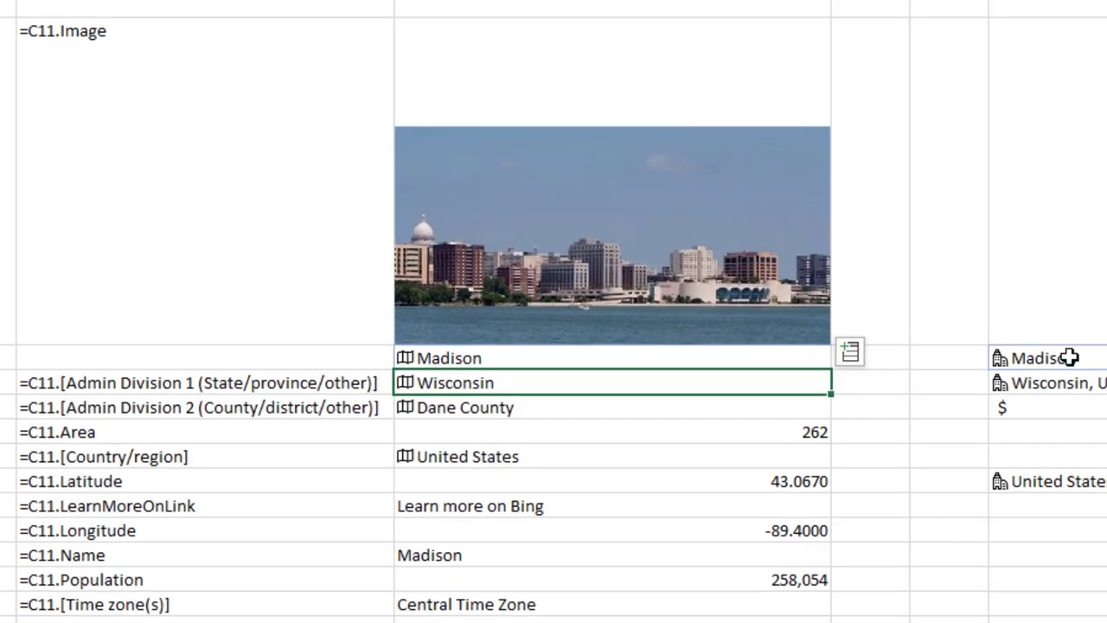
{"action": "left_click", "coordinate": [1106, 352]}
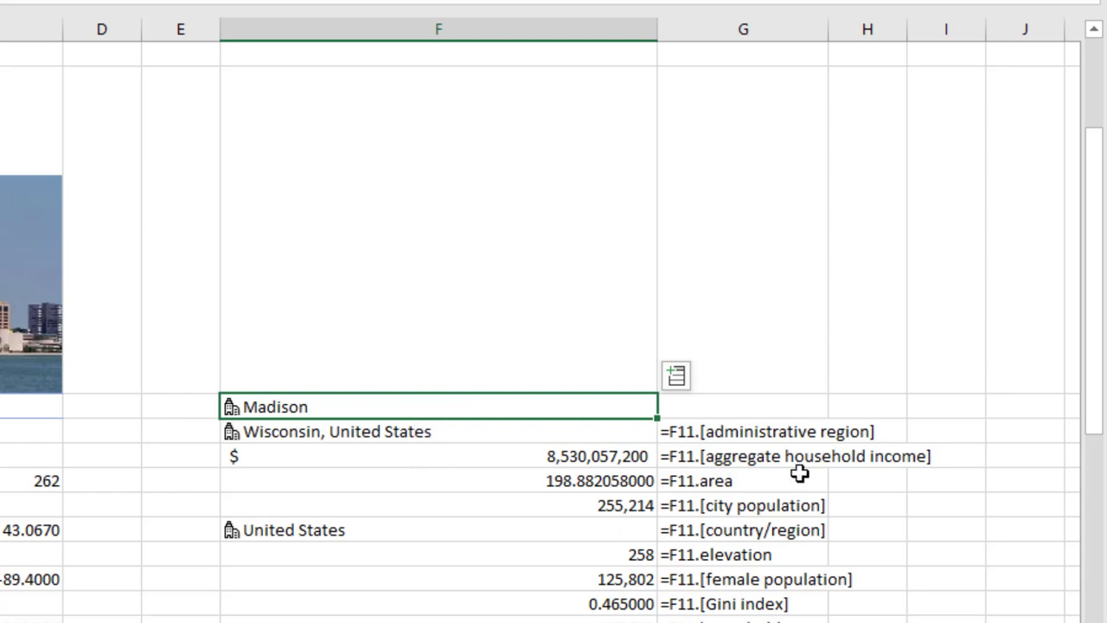
{"action": "scroll", "coordinate": [799, 537], "scroll_direction": "down", "scroll_amount": 2}
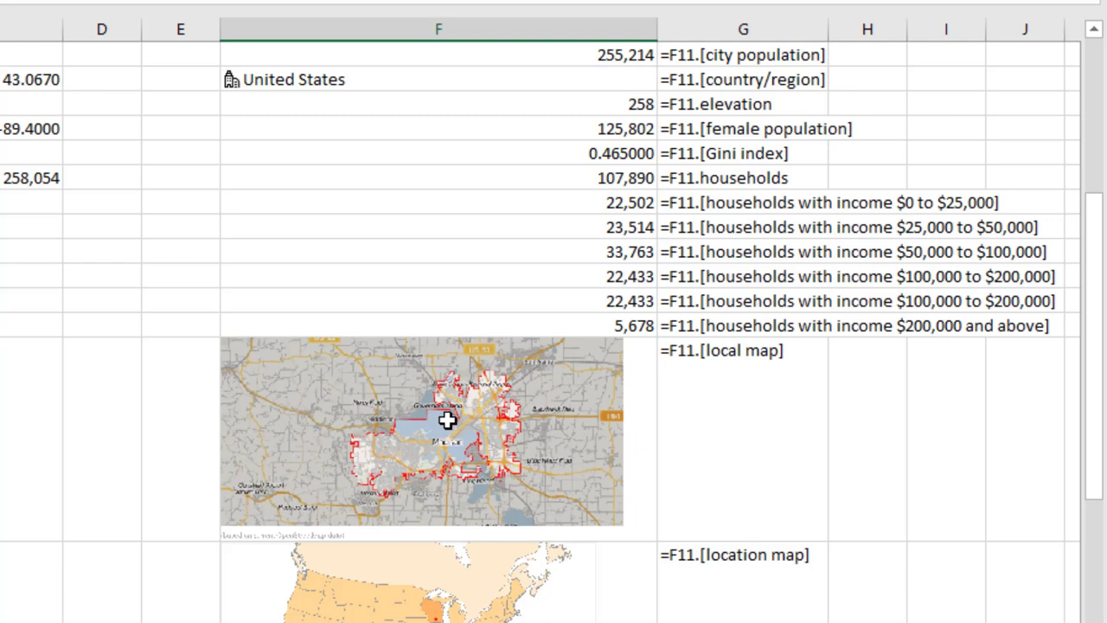
{"action": "scroll", "coordinate": [605, 606], "scroll_direction": "down", "scroll_amount": 1}
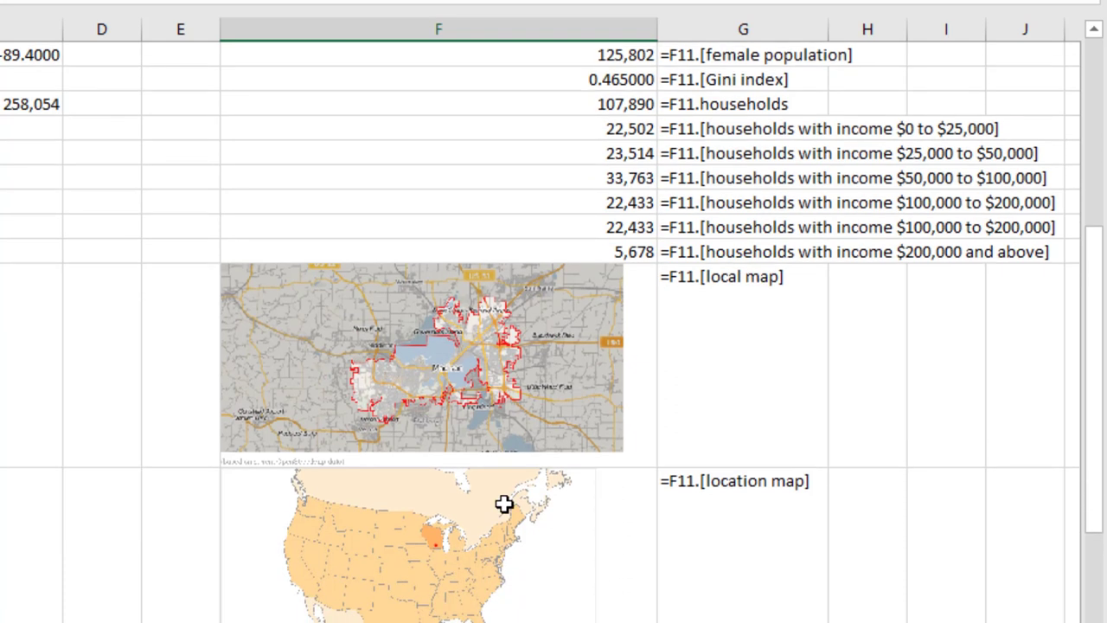
{"action": "scroll", "coordinate": [764, 556], "scroll_direction": "down", "scroll_amount": 3}
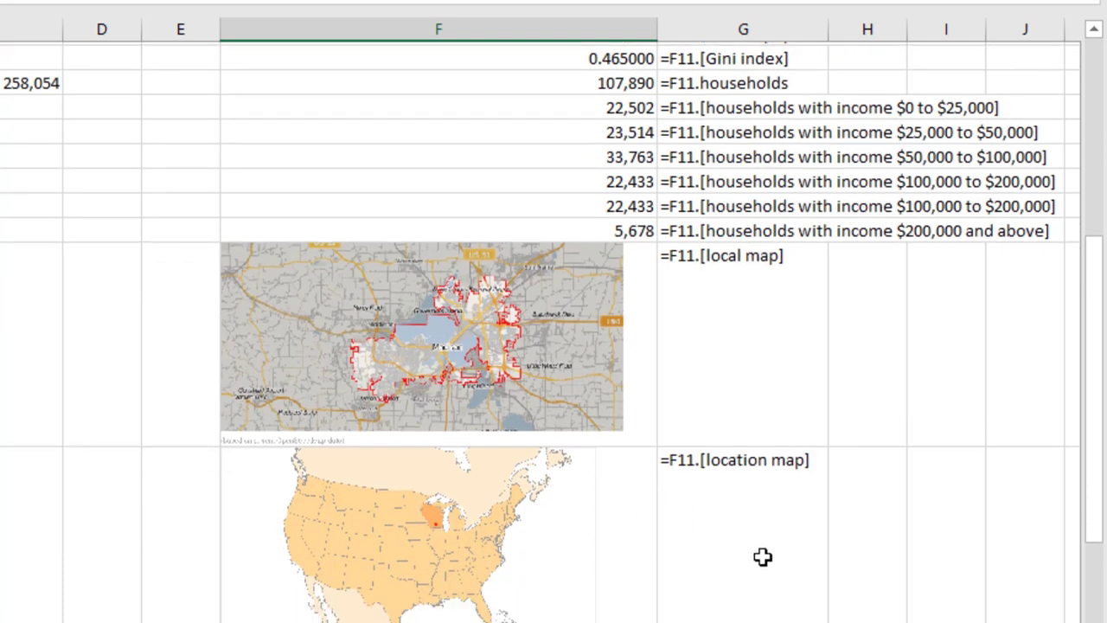
{"action": "scroll", "coordinate": [751, 566], "scroll_direction": "down", "scroll_amount": 4}
{"action": "scroll", "coordinate": [746, 562], "scroll_direction": "up", "scroll_amount": 5}
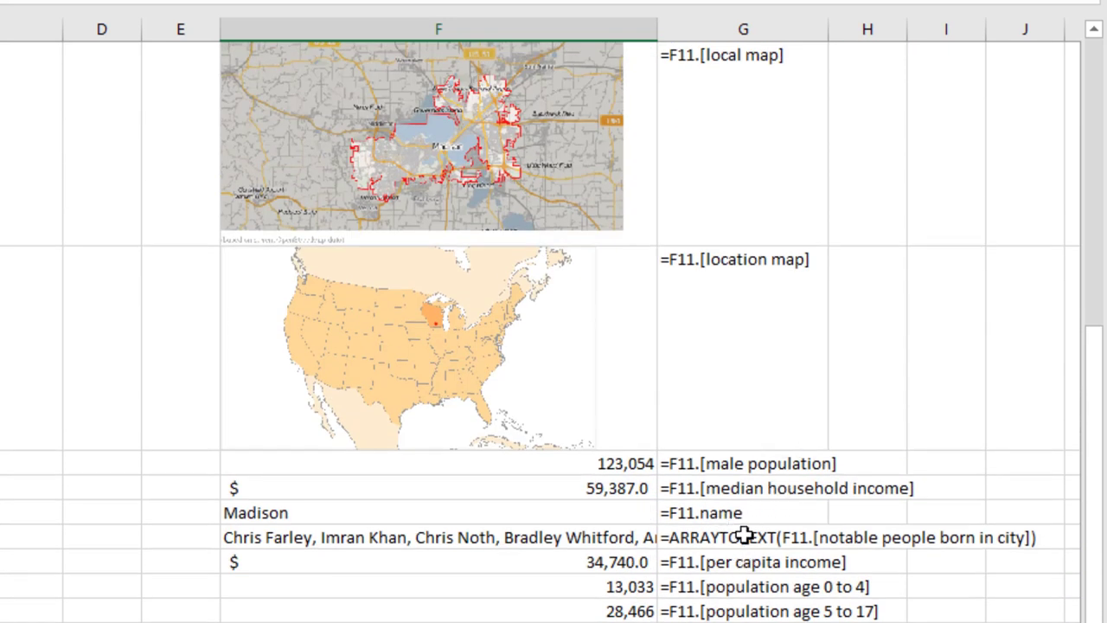
{"action": "scroll", "coordinate": [777, 540], "scroll_direction": "down", "scroll_amount": 2}
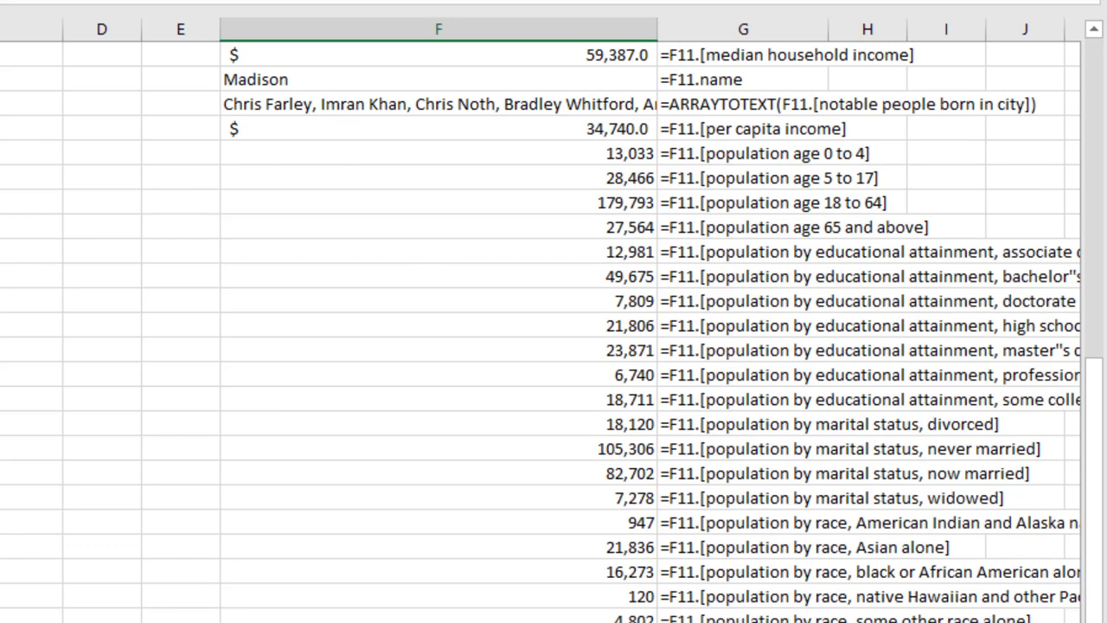
{"action": "scroll", "coordinate": [243, 490], "scroll_direction": "right", "scroll_amount": 5}
{"action": "scroll", "coordinate": [242, 489], "scroll_direction": "down", "scroll_amount": 2}
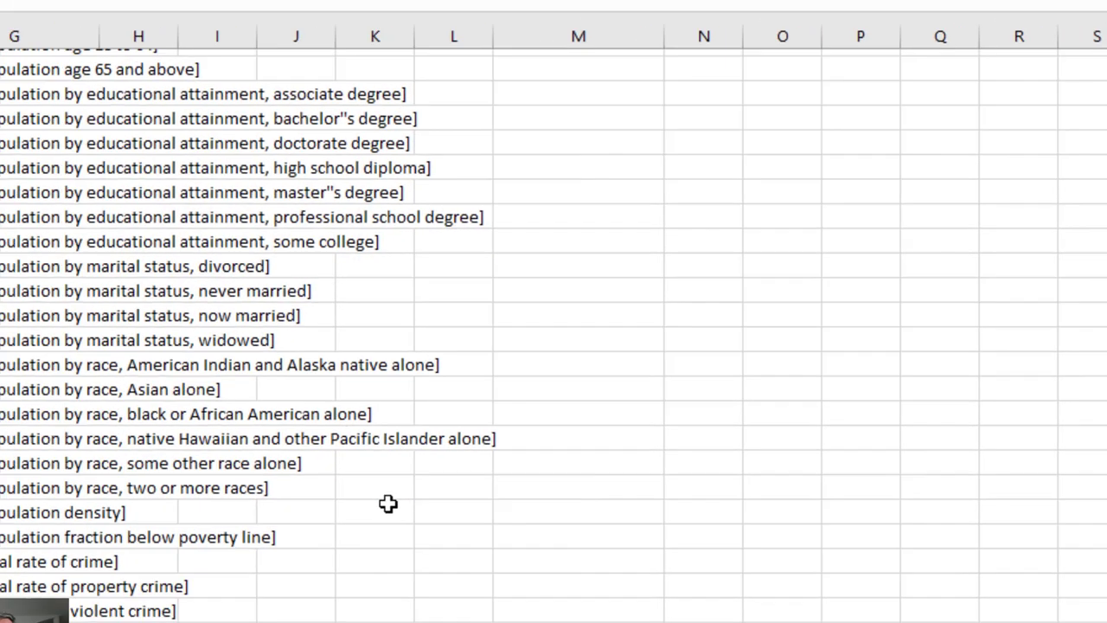
{"action": "scroll", "coordinate": [387, 503], "scroll_direction": "down", "scroll_amount": 2}
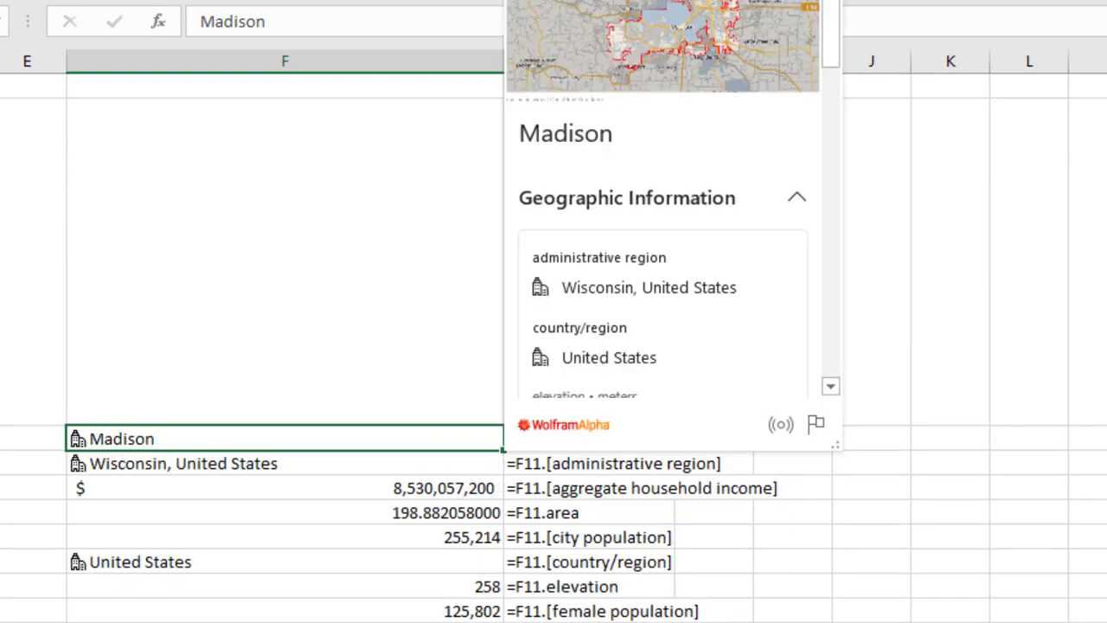
{"action": "key", "text": "Escape"}
{"action": "scroll", "coordinate": [348, 397], "scroll_direction": "left", "scroll_amount": 5}
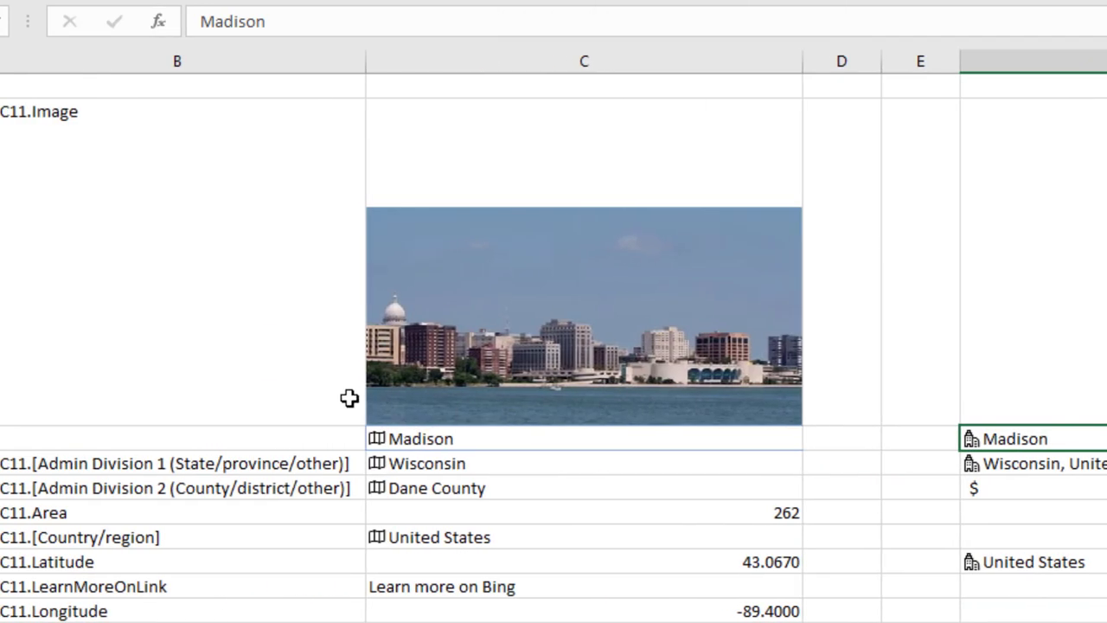
{"action": "left_click", "coordinate": [379, 439]}
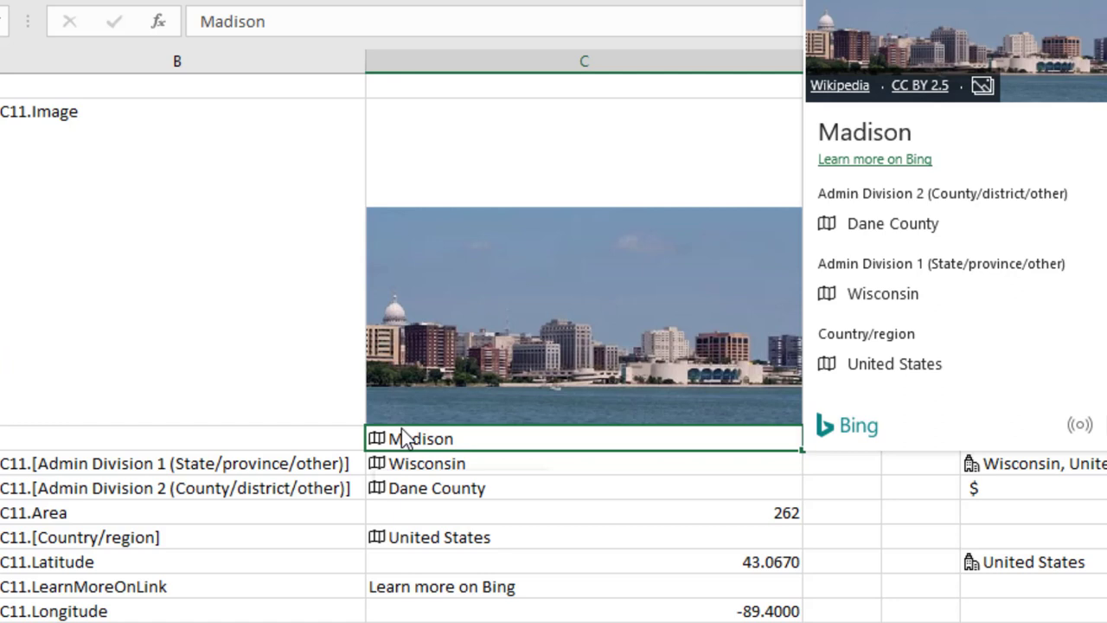
{"action": "left_click", "coordinate": [825, 298]}
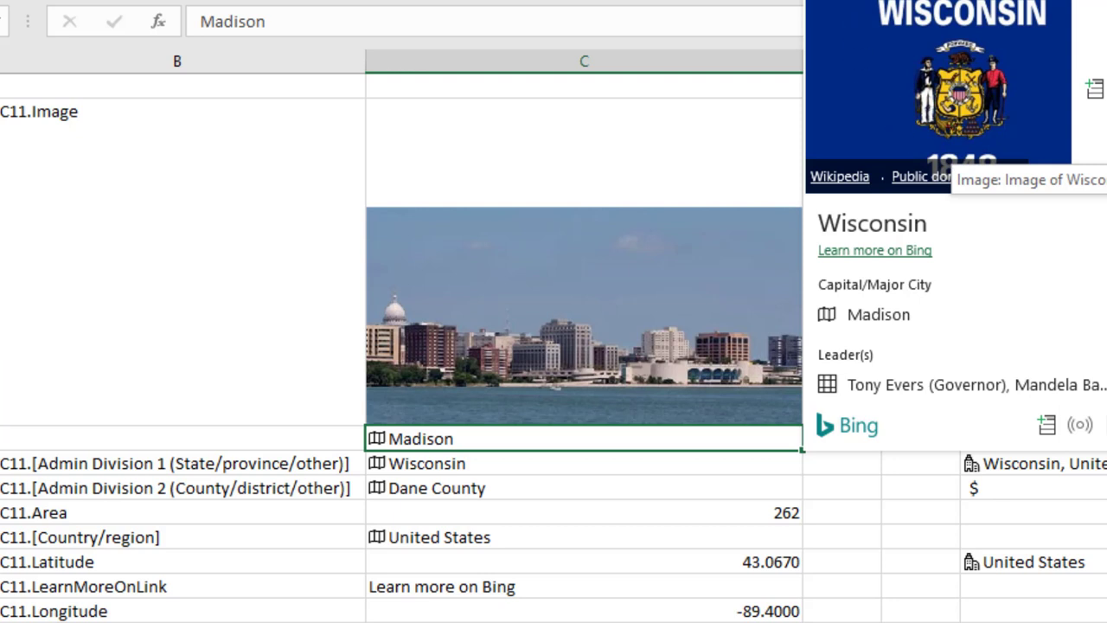
{"action": "left_click", "coordinate": [834, 9]}
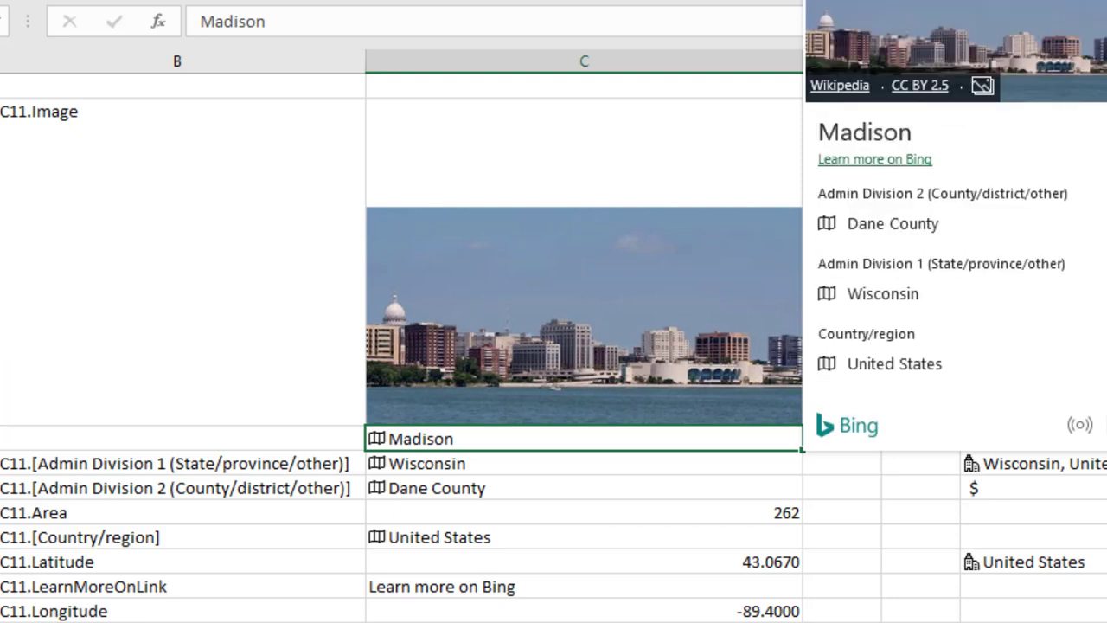
{"action": "key", "text": "Escape"}
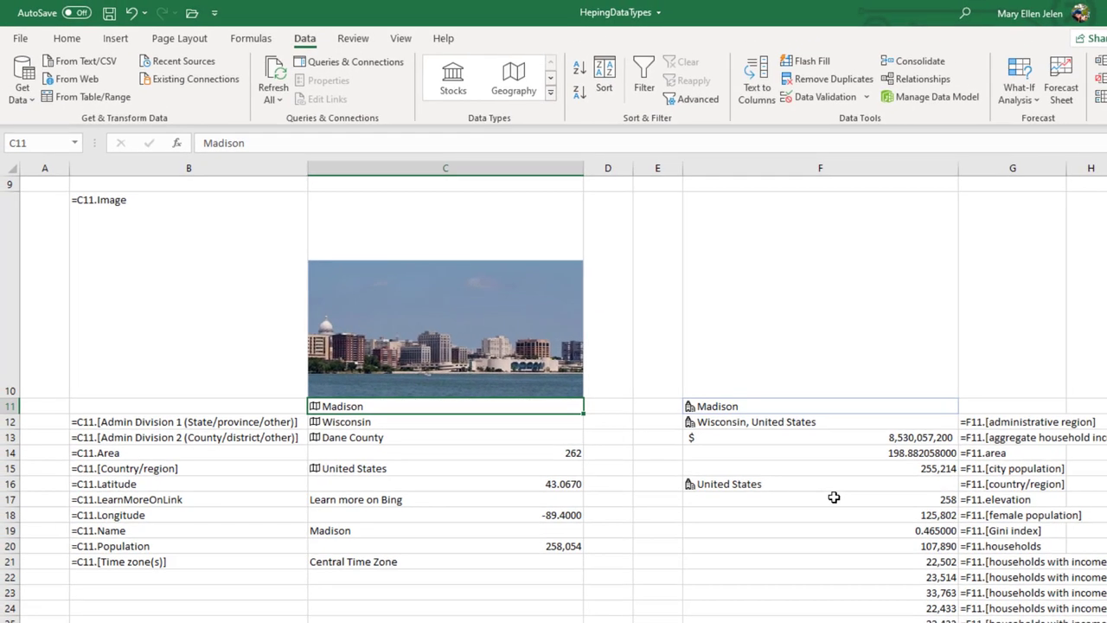
{"action": "scroll", "coordinate": [839, 502], "scroll_direction": "down", "scroll_amount": 4}
{"action": "scroll", "coordinate": [843, 508], "scroll_direction": "down", "scroll_amount": 1}
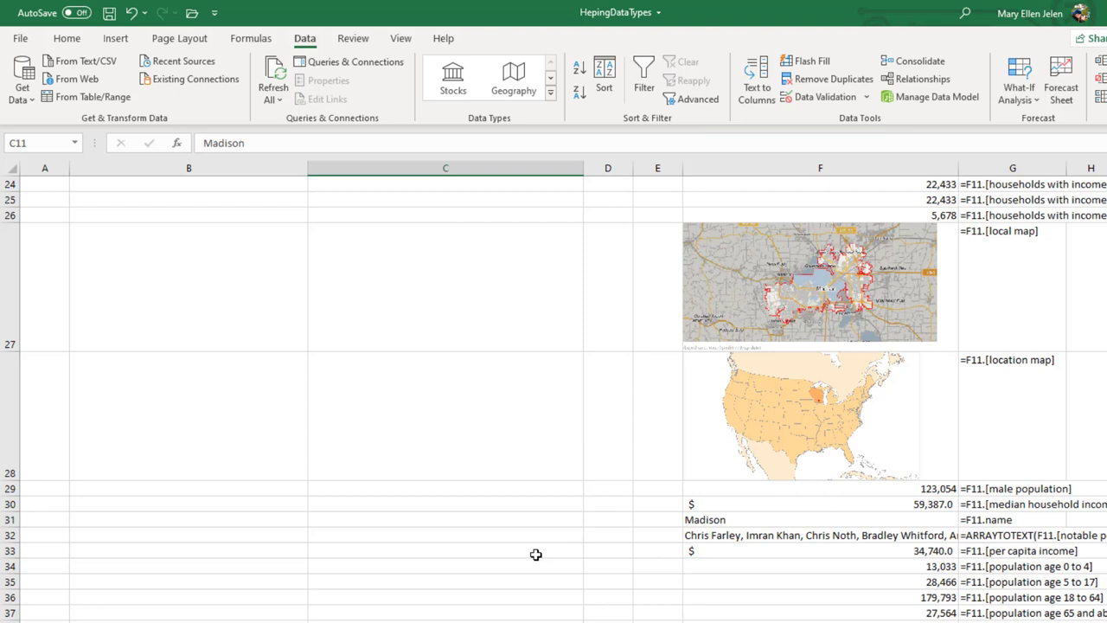
- Move to the next worksheet, which holds the Musical Artist table with entity types
{"action": "key", "text": "ctrl+Page_Down"}
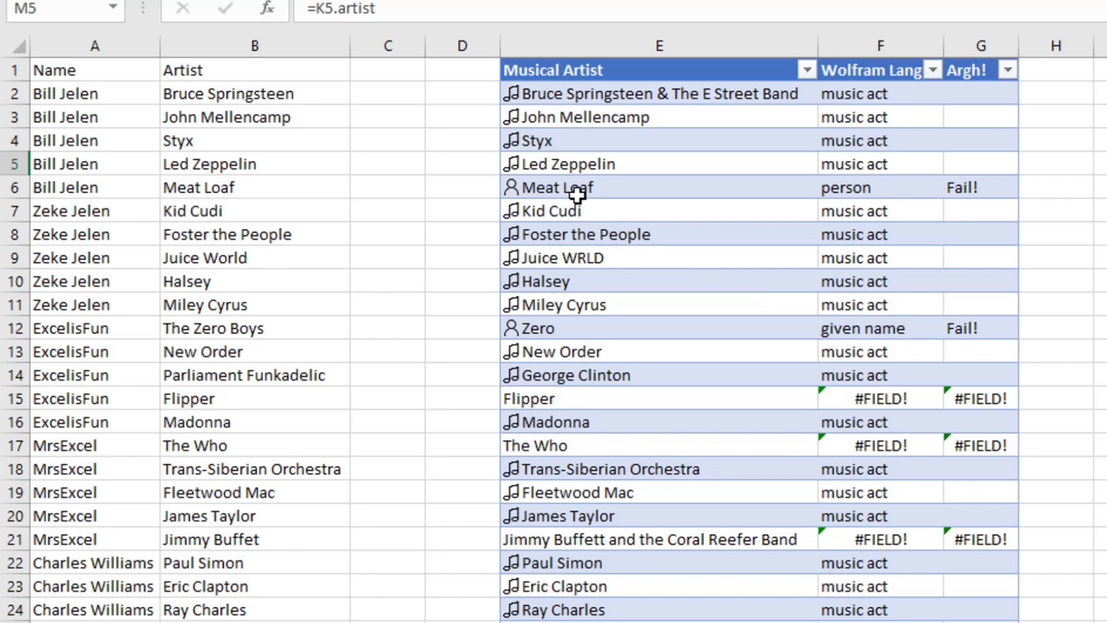
{"action": "right_click", "coordinate": [515, 199]}
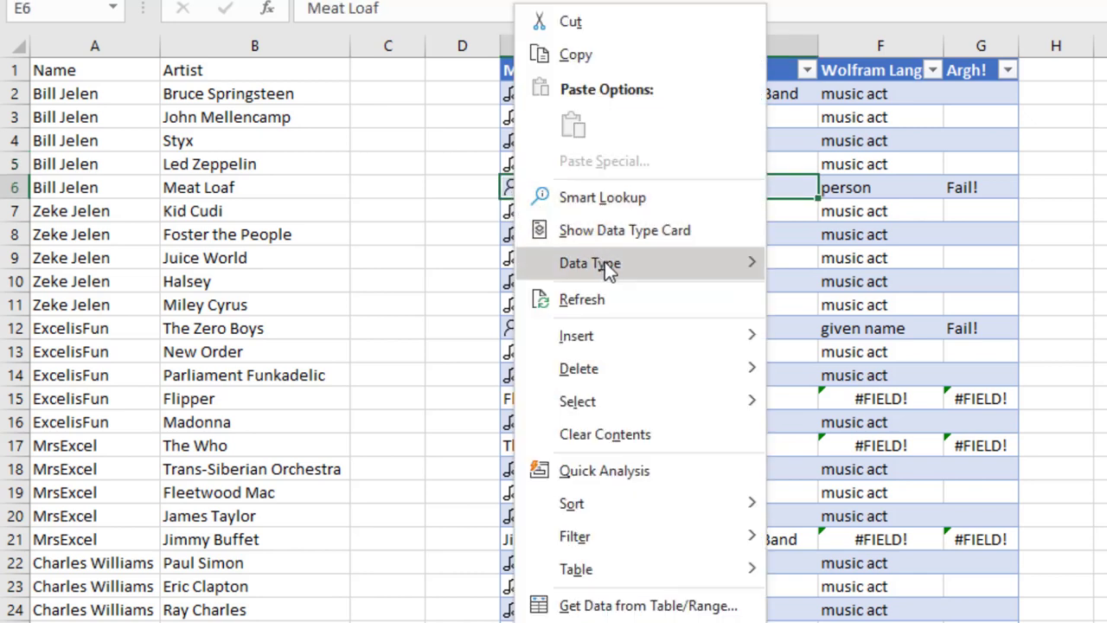
{"action": "mouse_move", "coordinate": [604, 261]}
{"action": "left_click", "coordinate": [839, 299]}
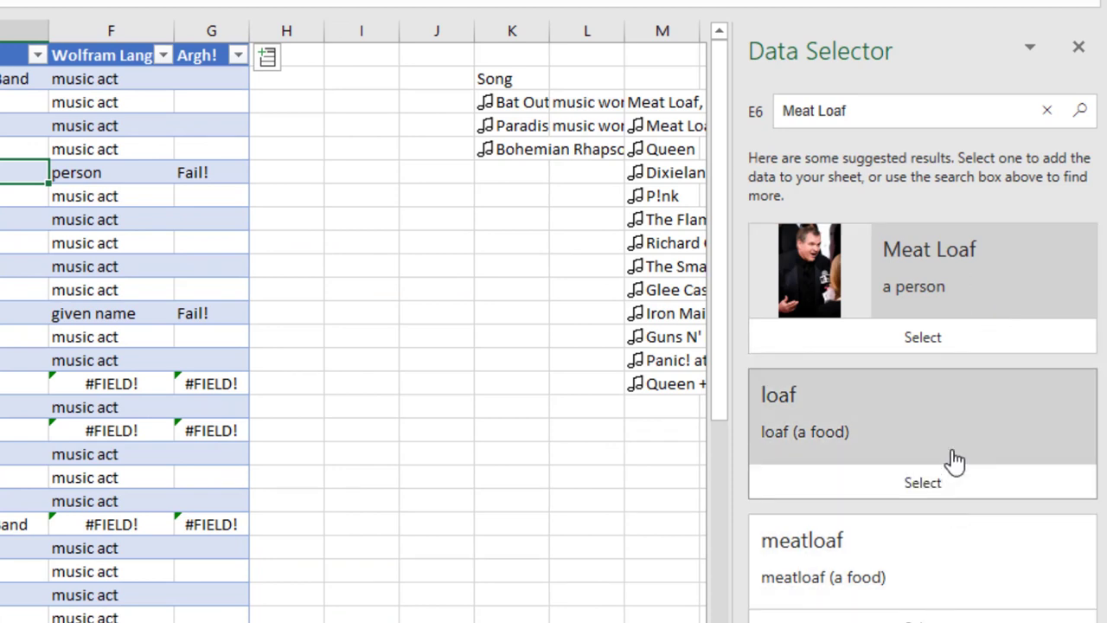
{"action": "left_click", "coordinate": [1081, 50]}
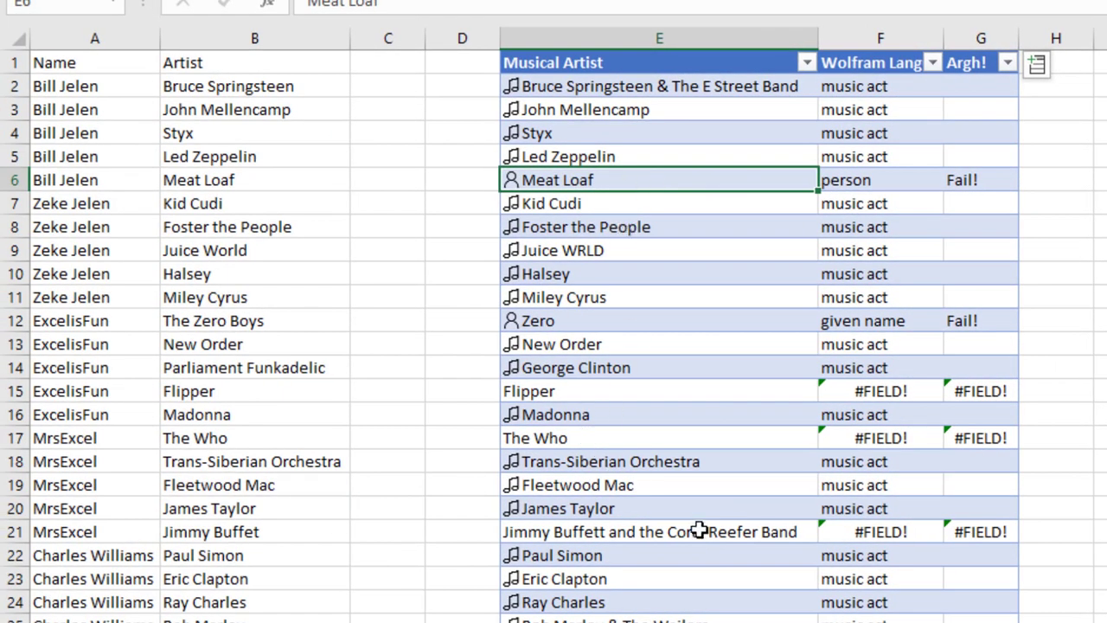
- Scroll down to the second artist table and select the unrecognised Djavan entry in E26
{"action": "scroll", "coordinate": [699, 526], "scroll_direction": "down", "scroll_amount": 5}
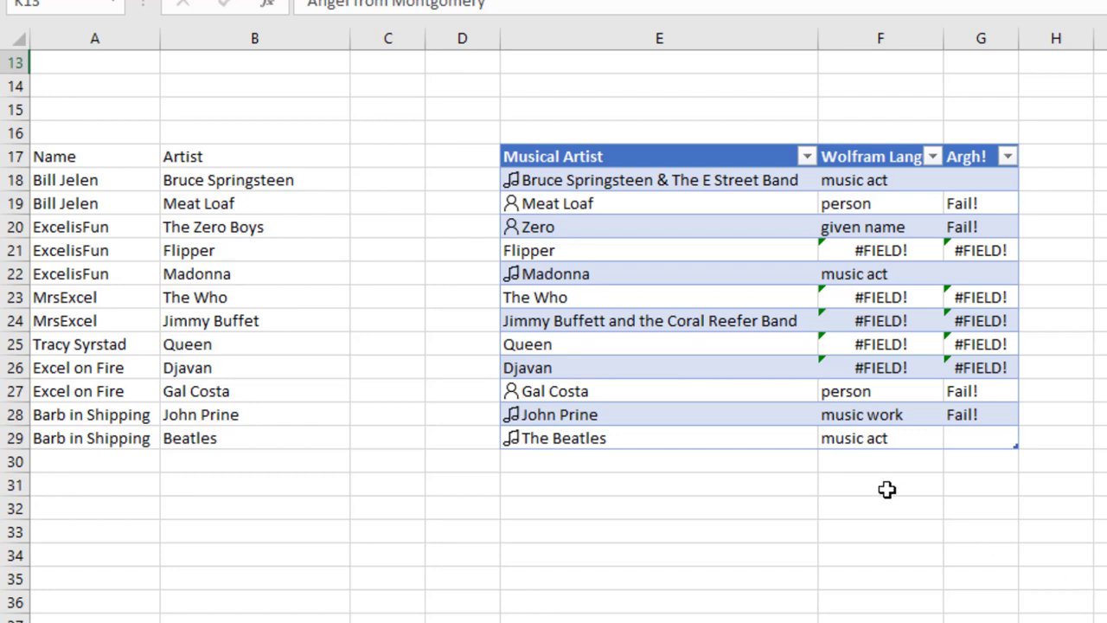
{"action": "left_click", "coordinate": [586, 367]}
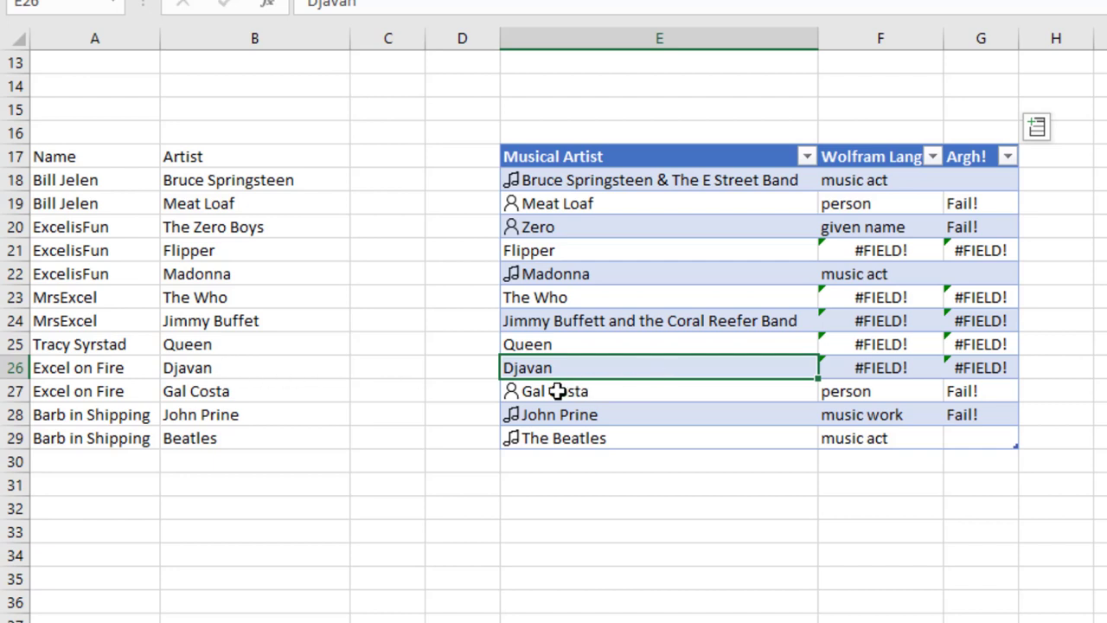
- Browse Gal Costa's data card, expand Notable Achievements, then close the card
{"action": "left_click", "coordinate": [513, 393]}
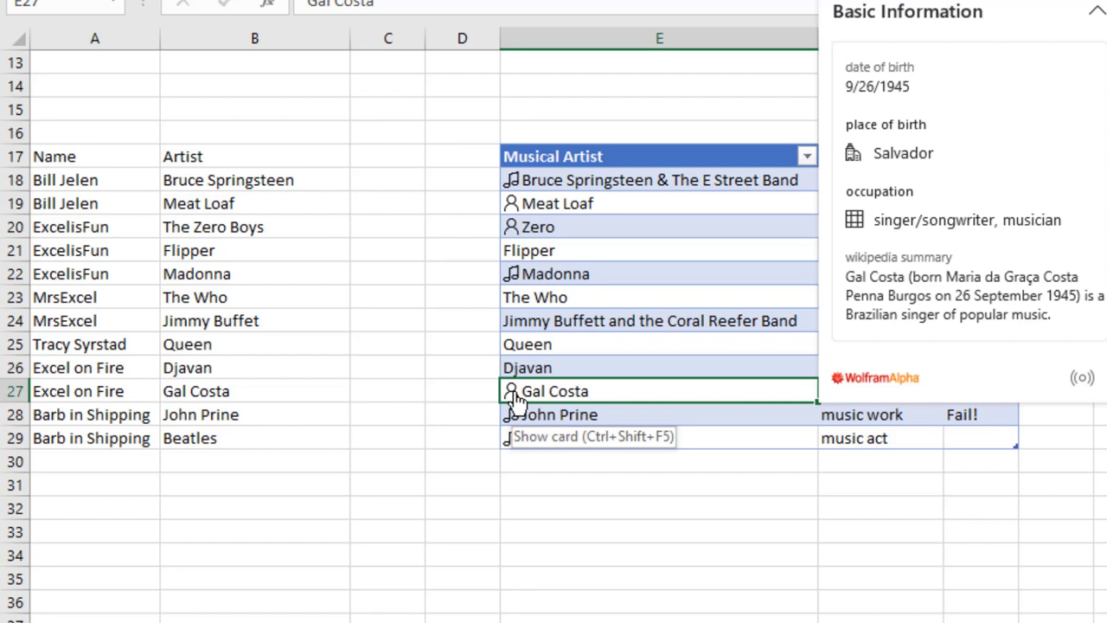
{"action": "scroll", "coordinate": [1020, 246], "scroll_direction": "down", "scroll_amount": 5}
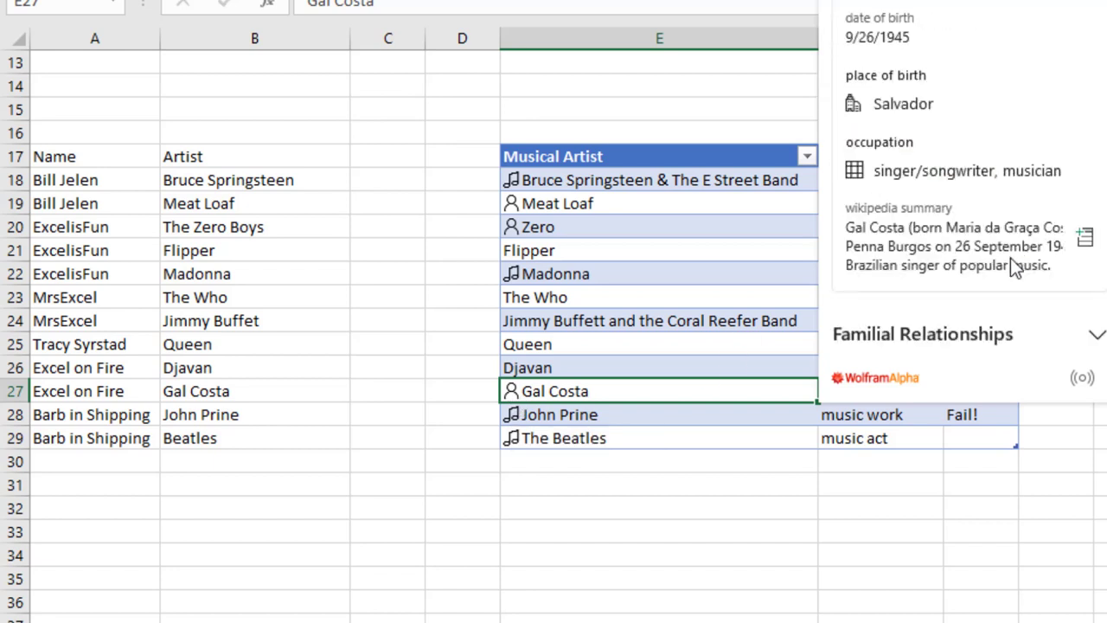
{"action": "scroll", "coordinate": [1020, 289], "scroll_direction": "down", "scroll_amount": 3}
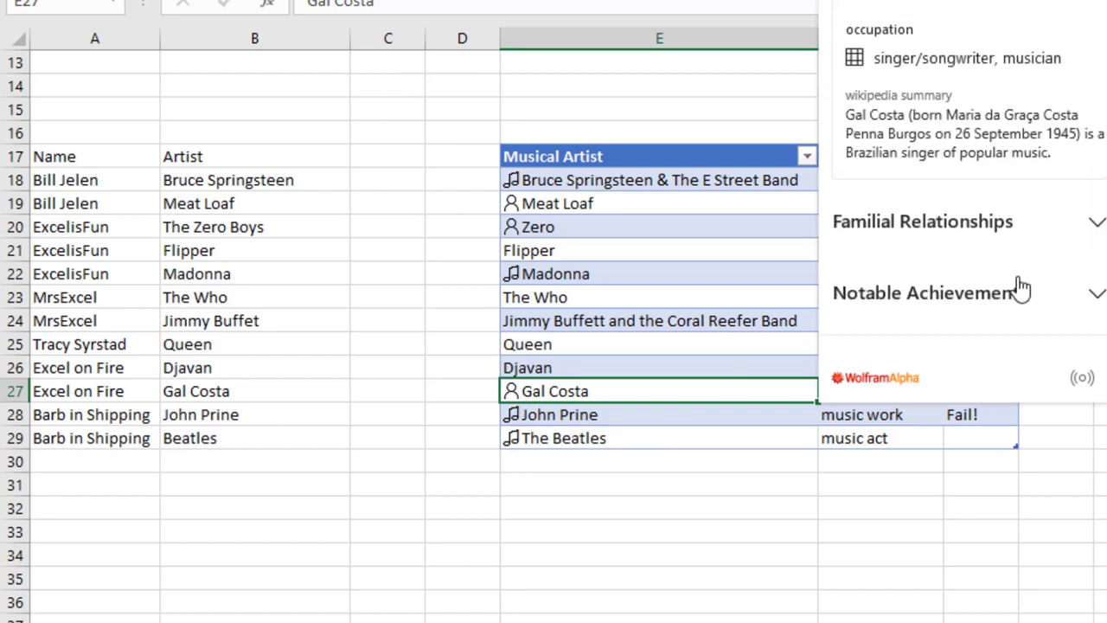
{"action": "left_click", "coordinate": [1094, 204]}
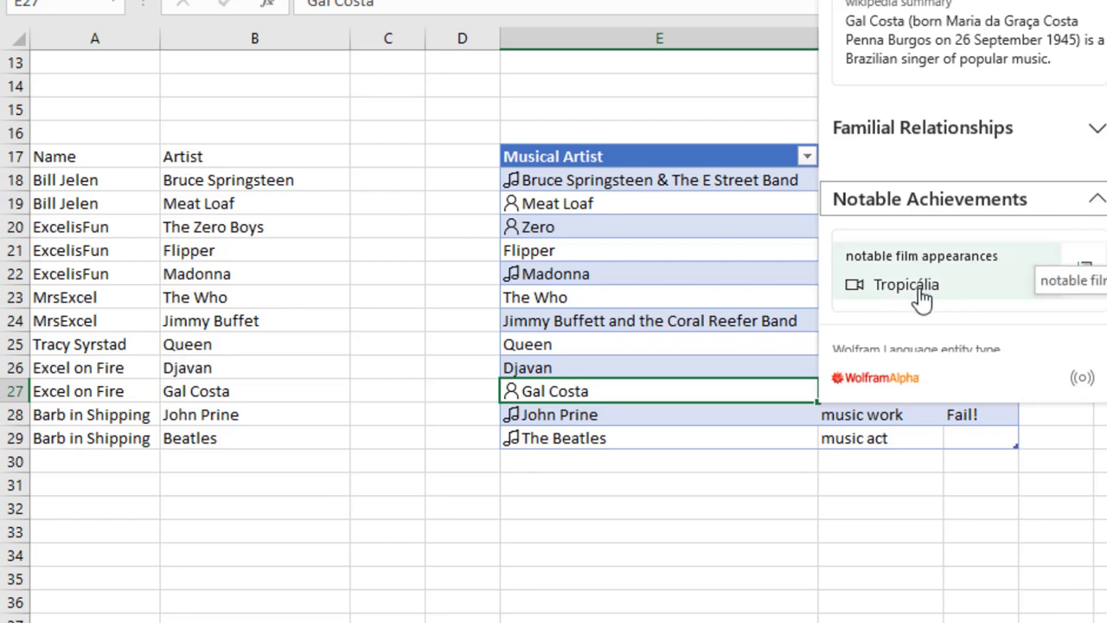
{"action": "key", "text": "Escape"}
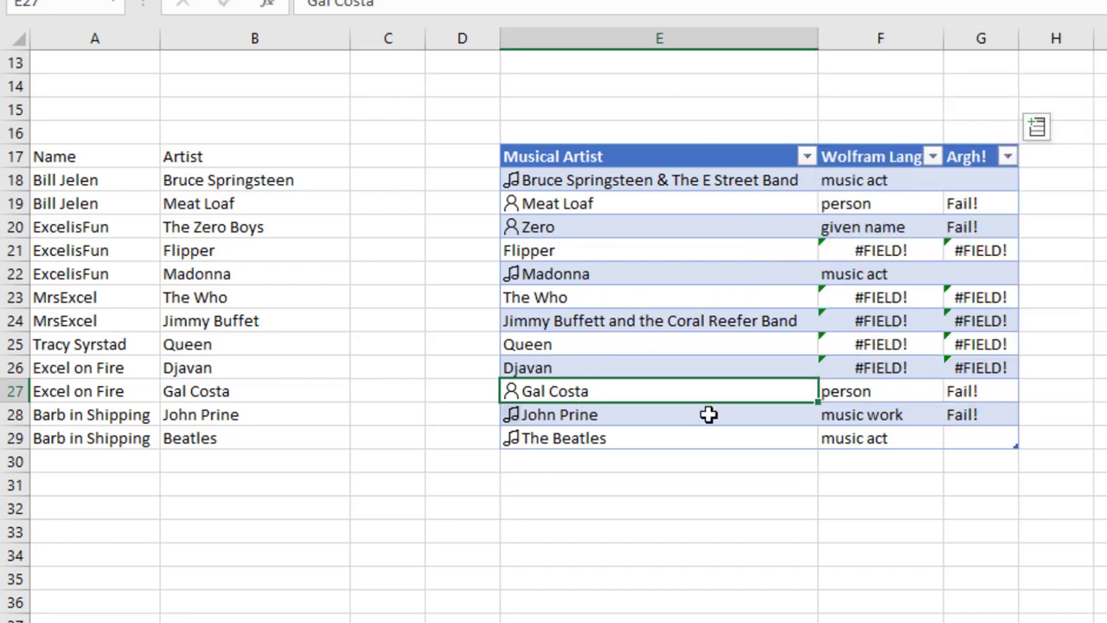
- Relink John Prine in E28 through Data Type > Change to the 'John Prine, a person' match
{"action": "left_click", "coordinate": [513, 420]}
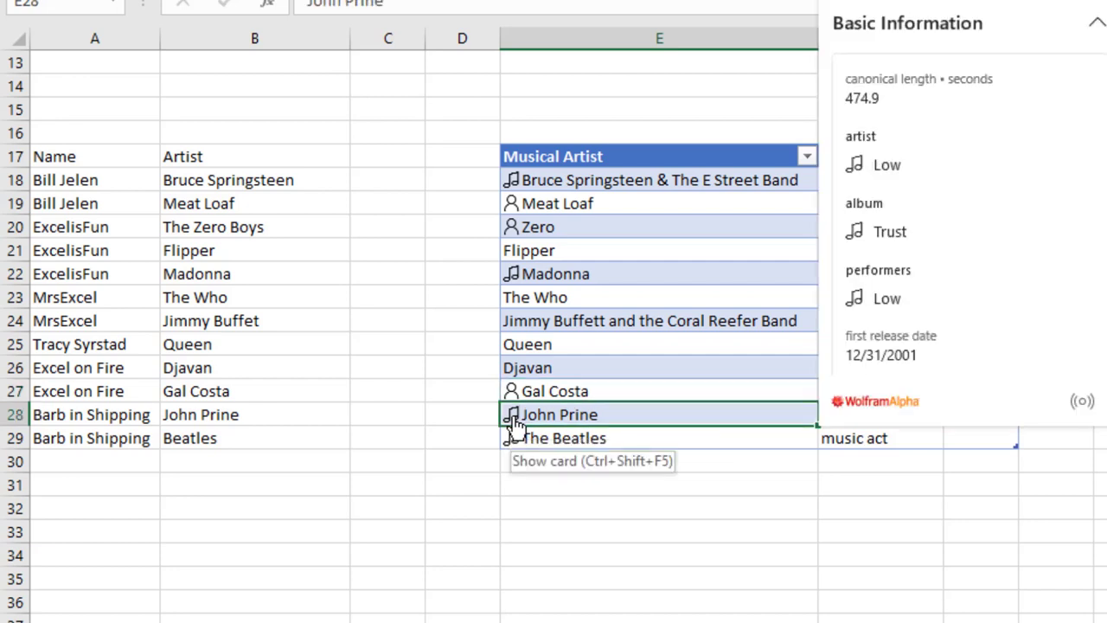
{"action": "mouse_move", "coordinate": [914, 306]}
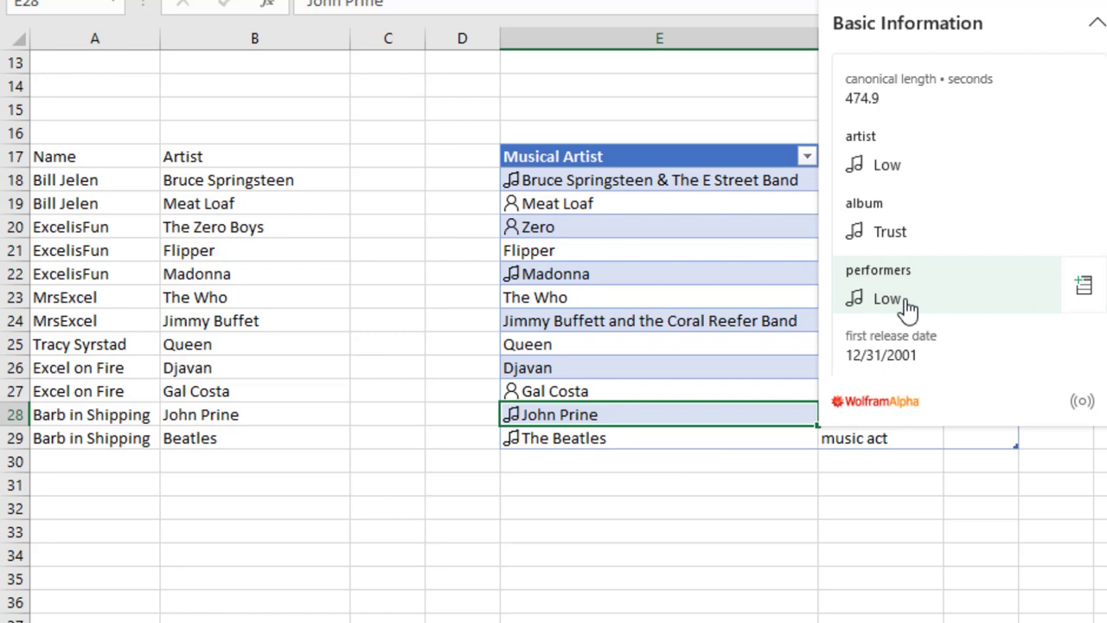
{"action": "left_click", "coordinate": [512, 420]}
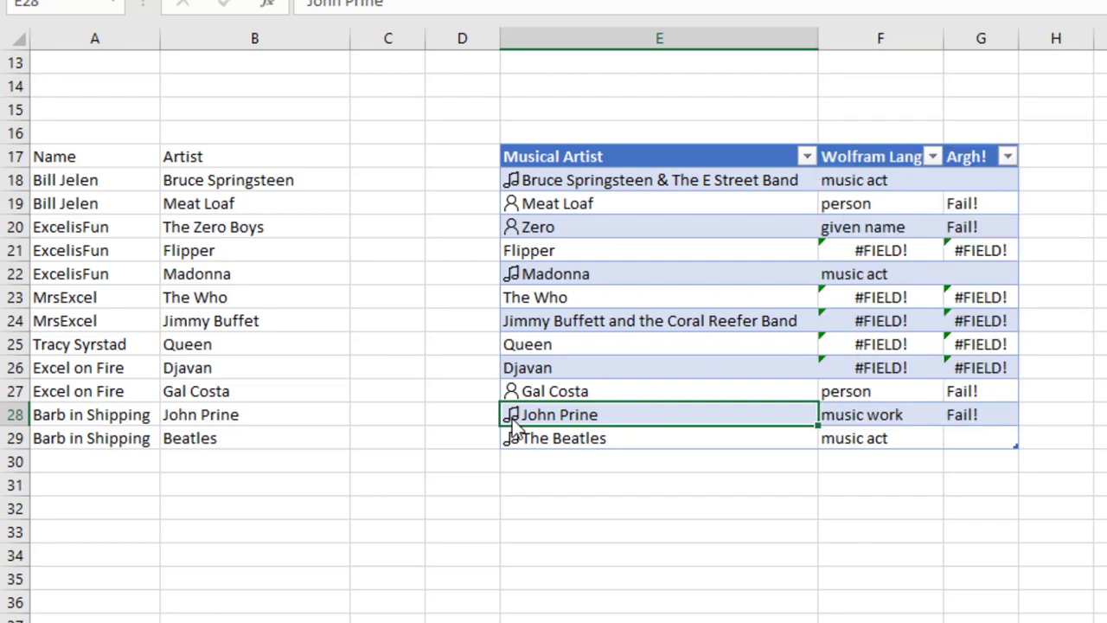
{"action": "right_click", "coordinate": [512, 422]}
{"action": "mouse_move", "coordinate": [608, 489]}
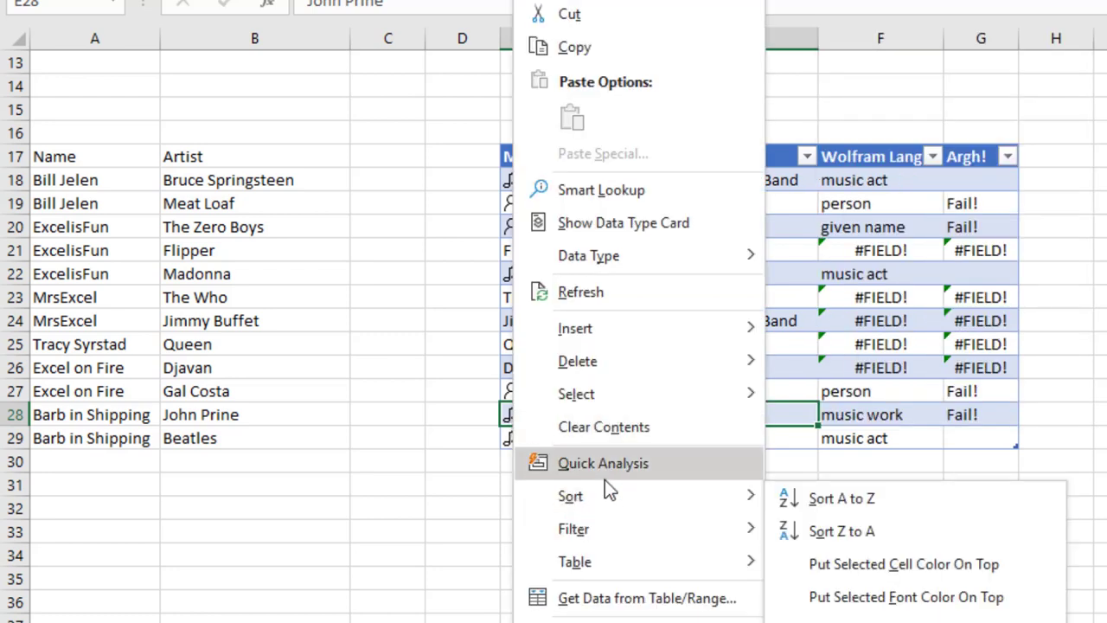
{"action": "mouse_move", "coordinate": [613, 261]}
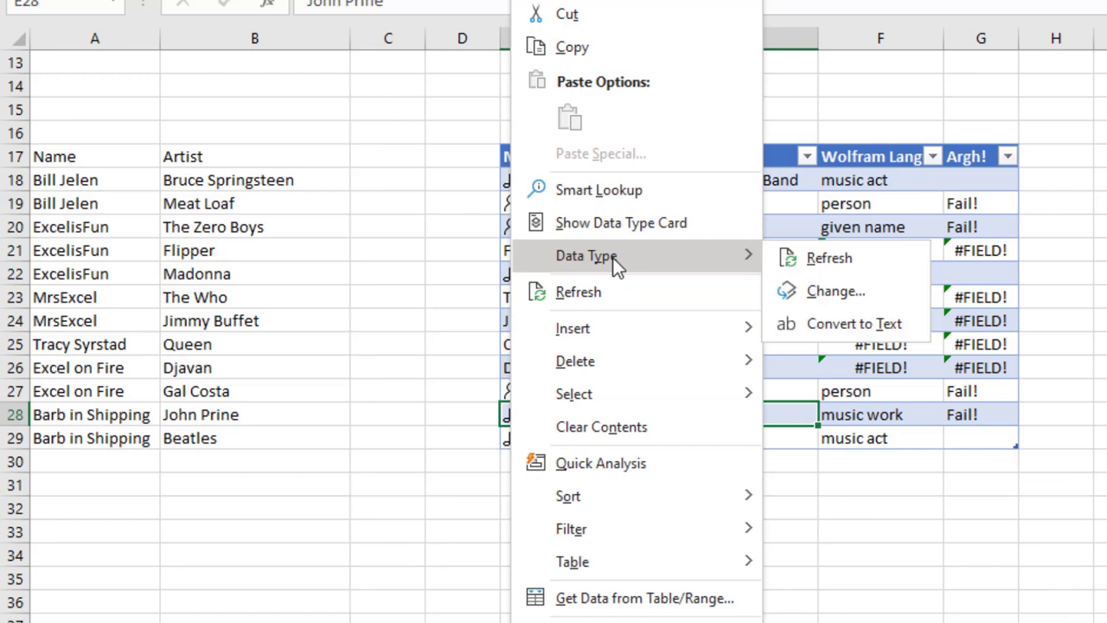
{"action": "left_click", "coordinate": [862, 287]}
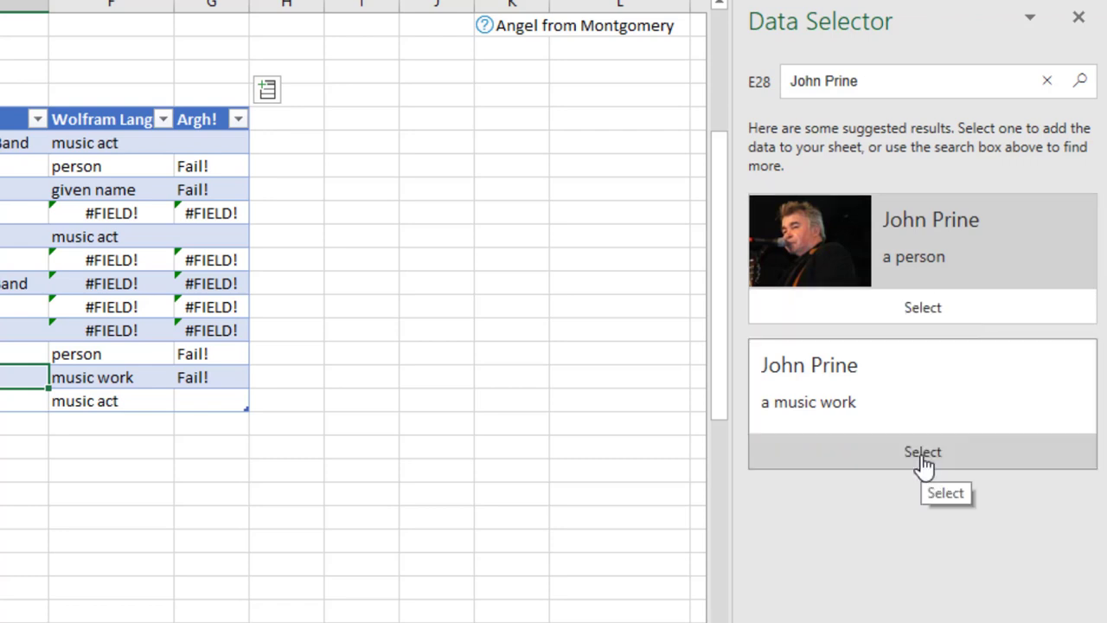
{"action": "left_click", "coordinate": [929, 314]}
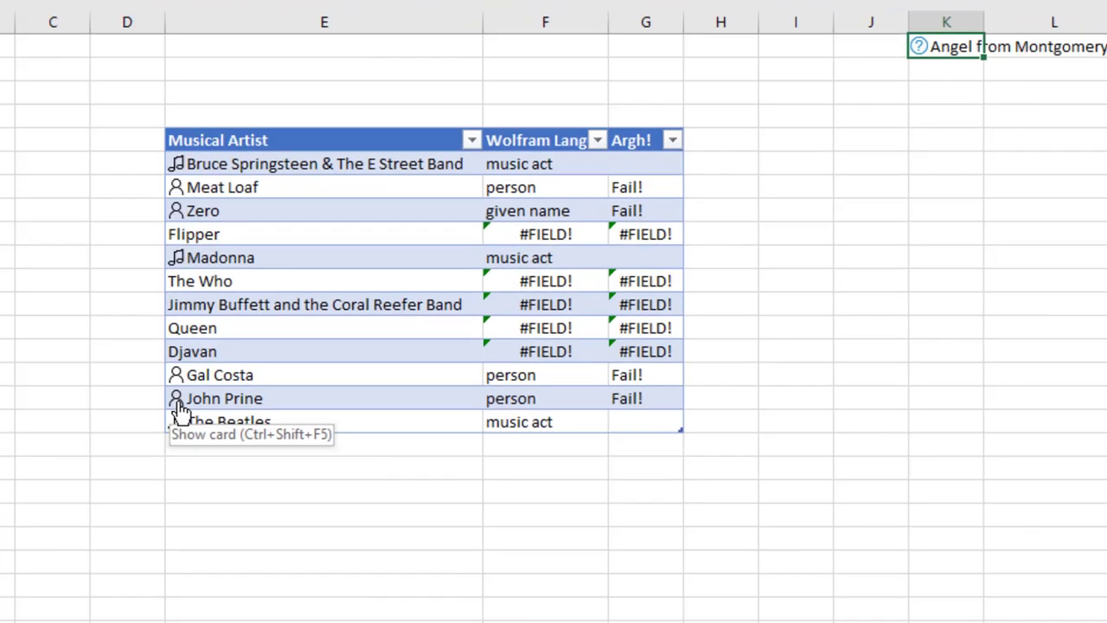
- Show John Prine's data card and scroll through his birth, death and occupation details
{"action": "left_click", "coordinate": [511, 414]}
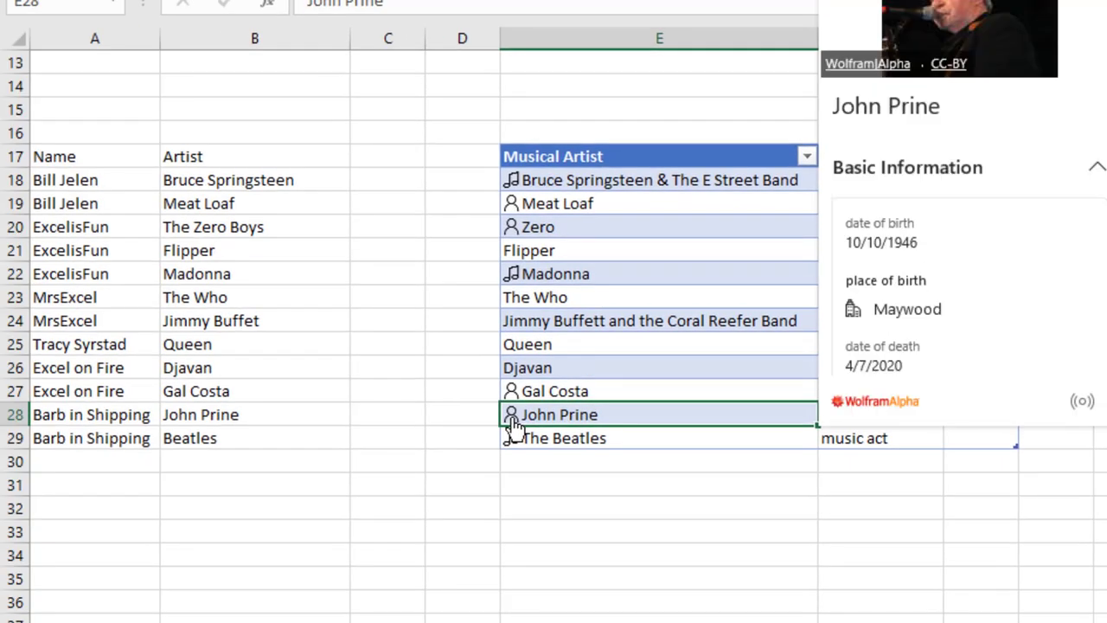
{"action": "scroll", "coordinate": [1033, 275], "scroll_direction": "down", "scroll_amount": 5}
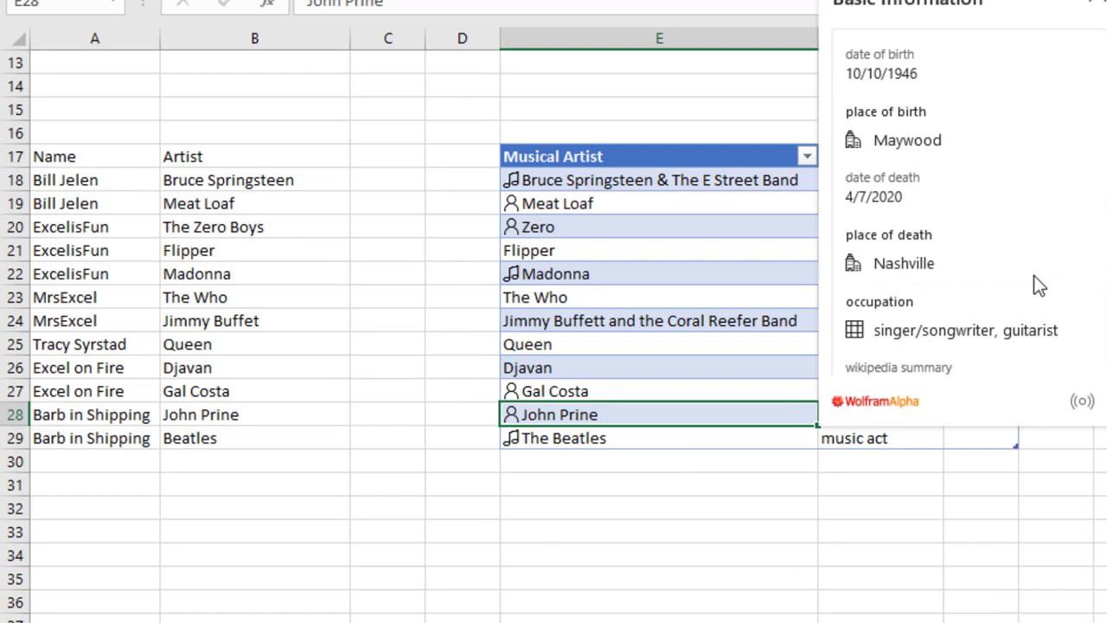
{"action": "scroll", "coordinate": [1029, 288], "scroll_direction": "down", "scroll_amount": 5}
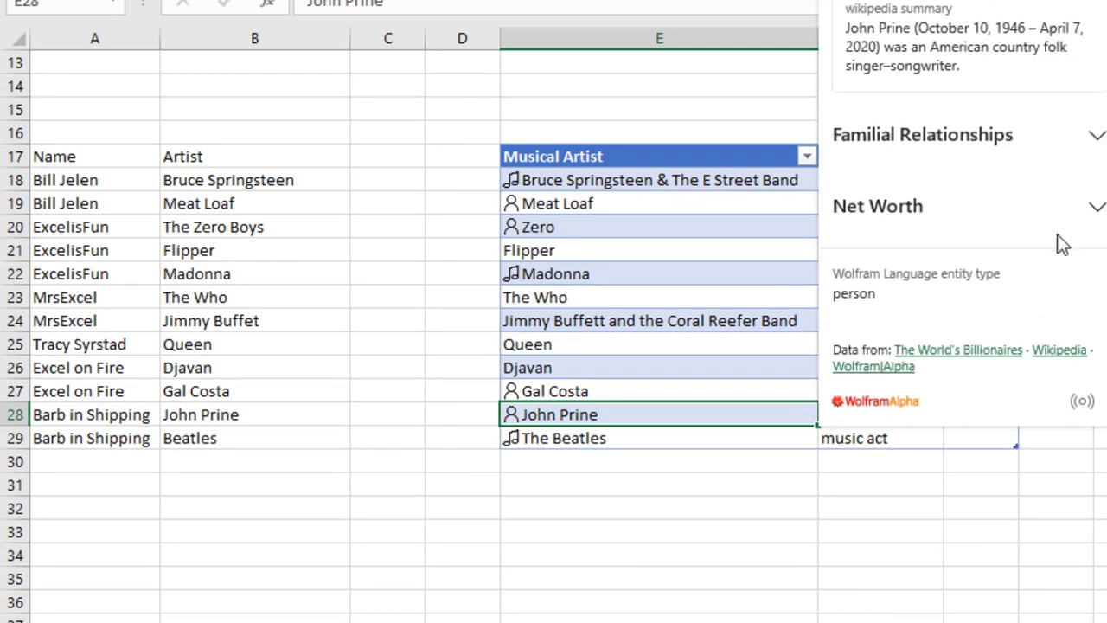
{"action": "scroll", "coordinate": [1058, 244], "scroll_direction": "up", "scroll_amount": 10}
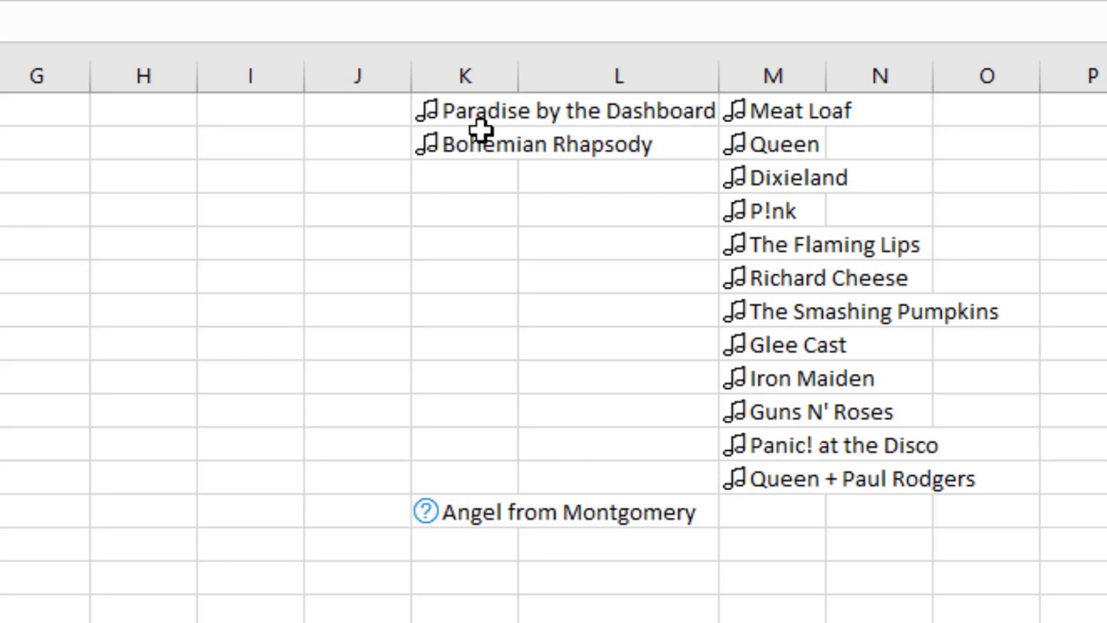
- Copy the Meat Loaf music act from M1 over Meat Loaf in the Musical Artist table
{"action": "left_click", "coordinate": [476, 113]}
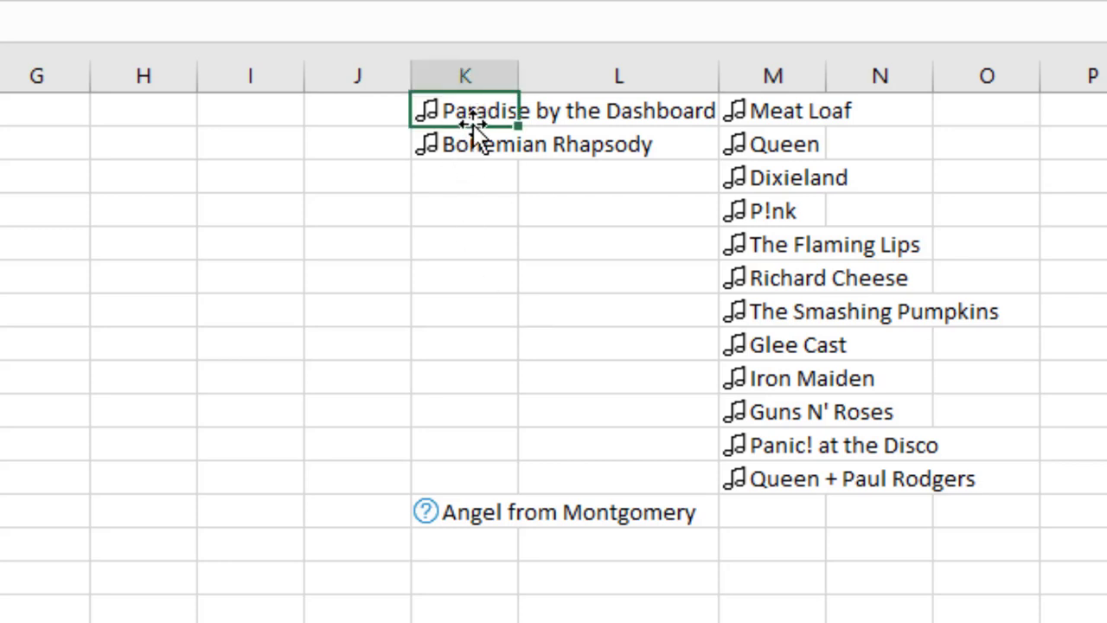
{"action": "left_click", "coordinate": [803, 112]}
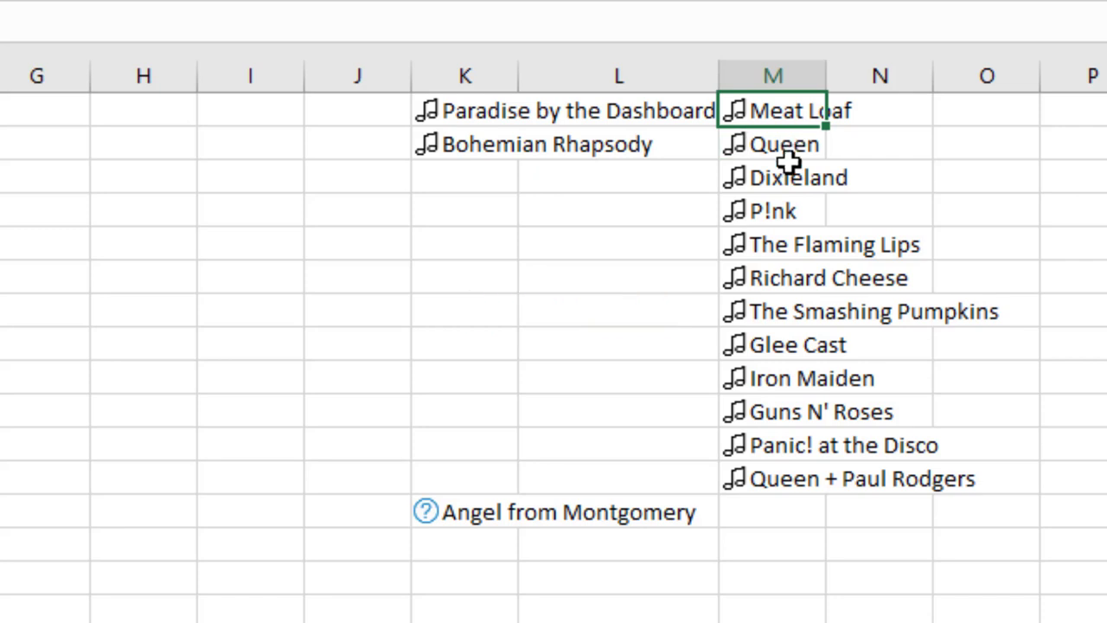
{"action": "key", "text": "ctrl+c"}
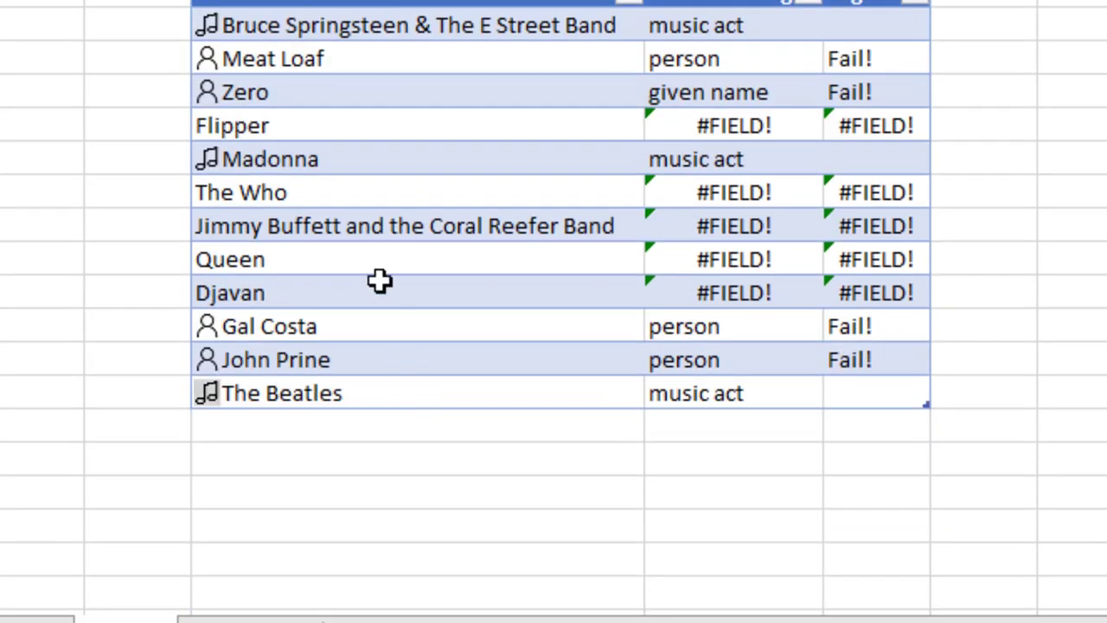
{"action": "left_click", "coordinate": [268, 65]}
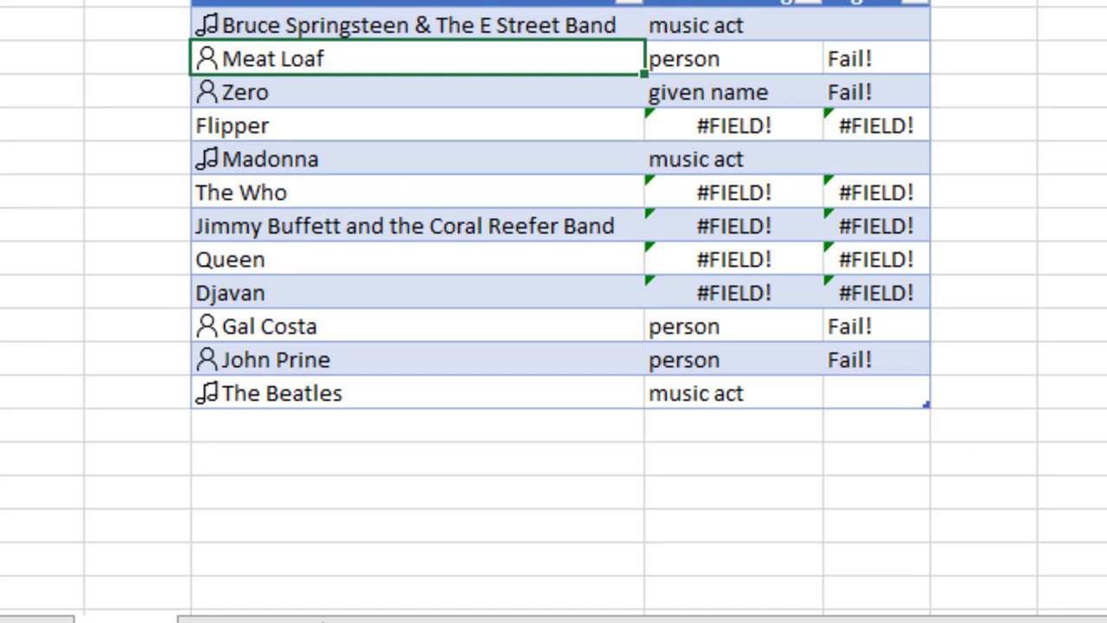
{"action": "key", "text": "ctrl+v"}
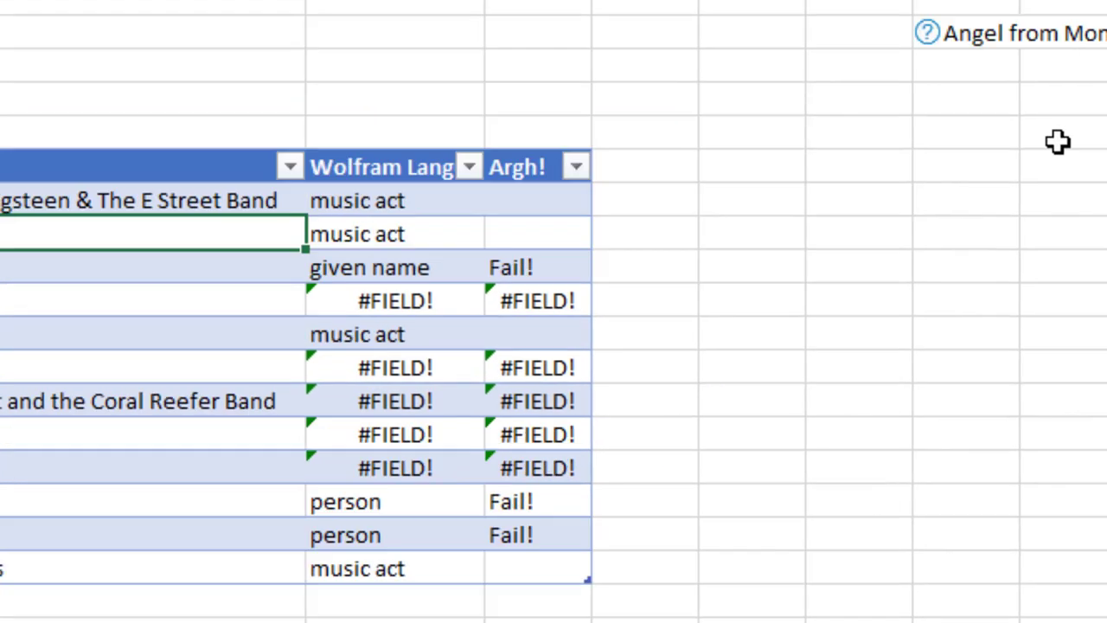
- Paste Special the Queen music act from M2 onto the table's plain Queen entry
{"action": "scroll", "coordinate": [688, 441], "scroll_direction": "up", "scroll_amount": 2}
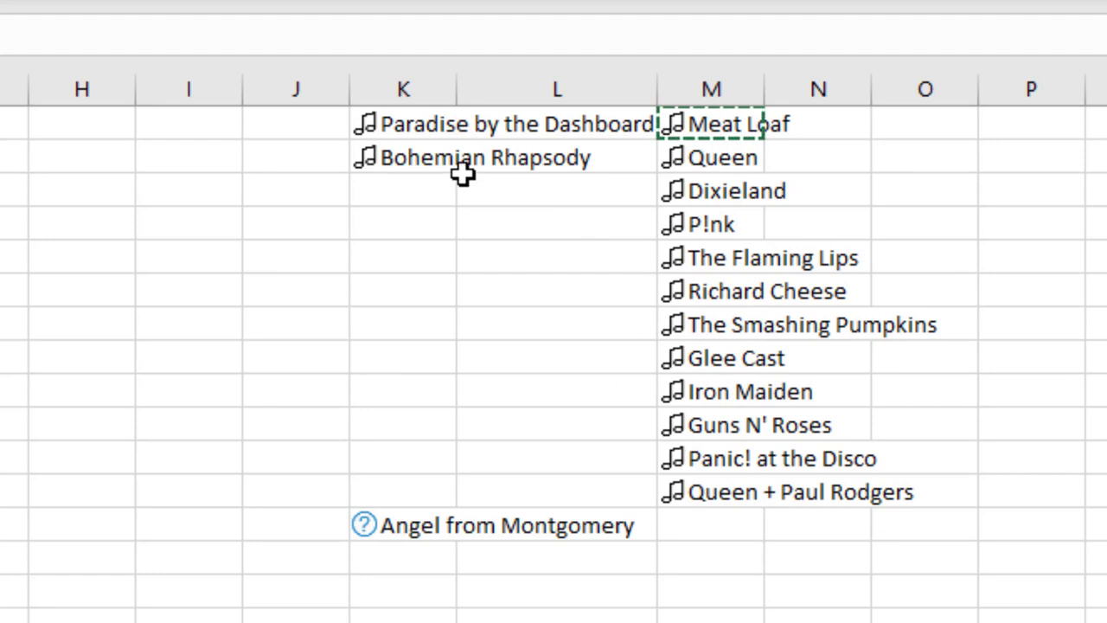
{"action": "left_click", "coordinate": [714, 159]}
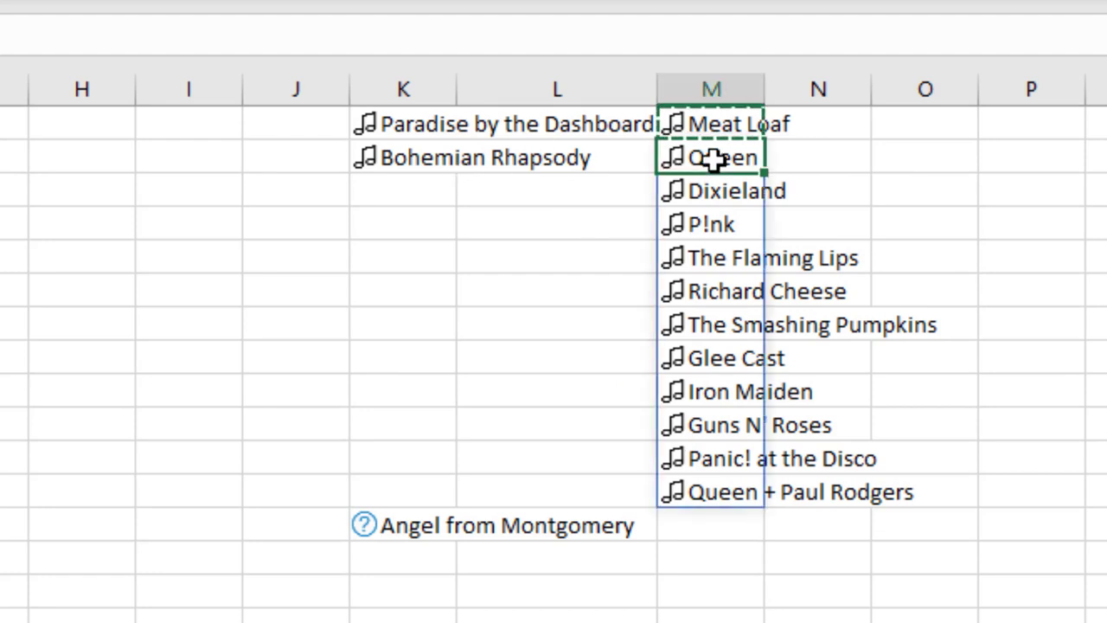
{"action": "scroll", "coordinate": [239, 499], "scroll_direction": "down", "scroll_amount": 2}
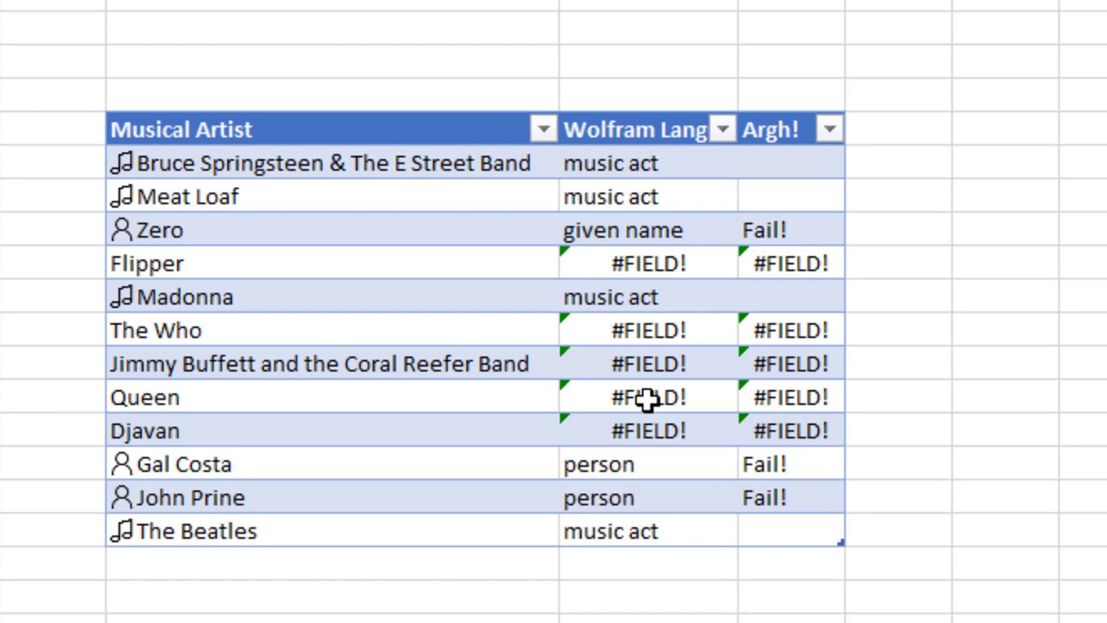
{"action": "left_click", "coordinate": [343, 397]}
{"action": "key", "text": "ctrl+alt+v"}
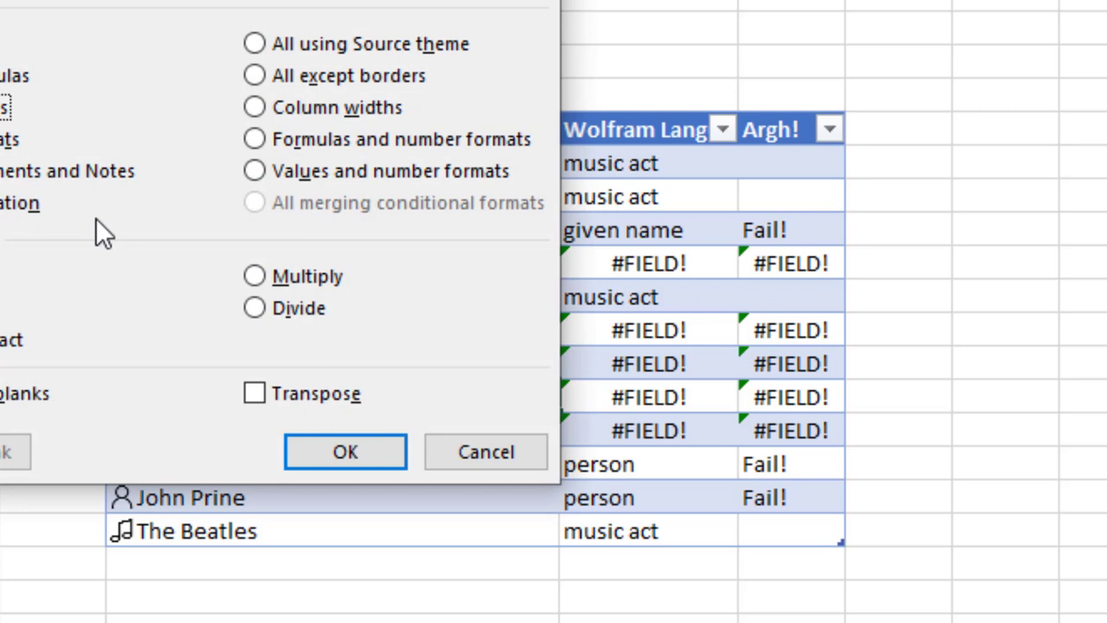
{"action": "left_click", "coordinate": [337, 450]}
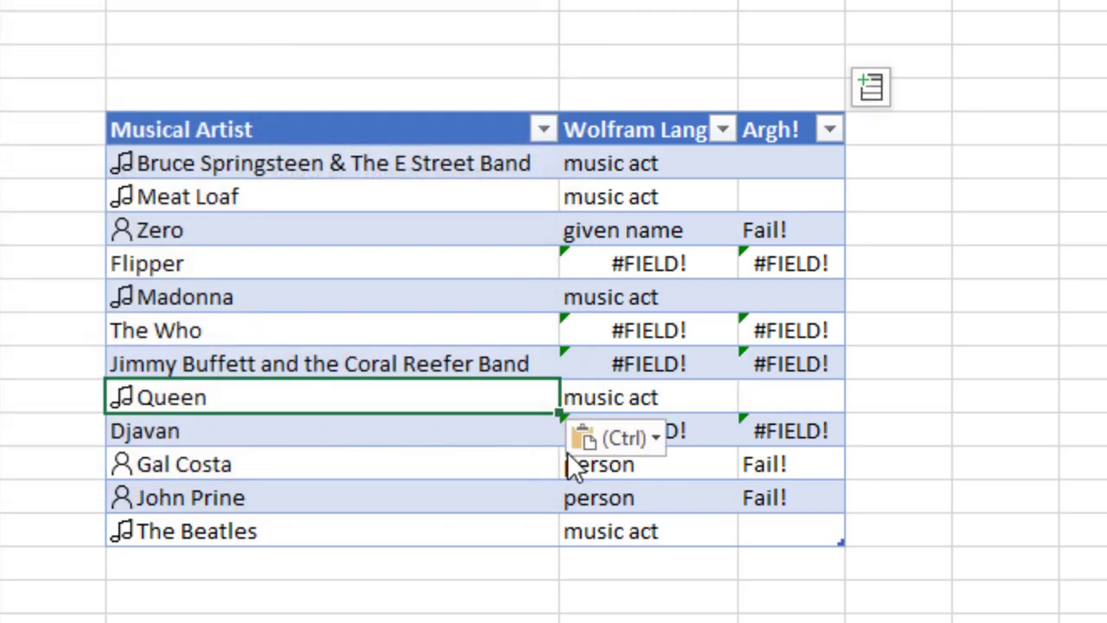
{"action": "scroll", "coordinate": [554, 346], "scroll_direction": "up", "scroll_amount": 2}
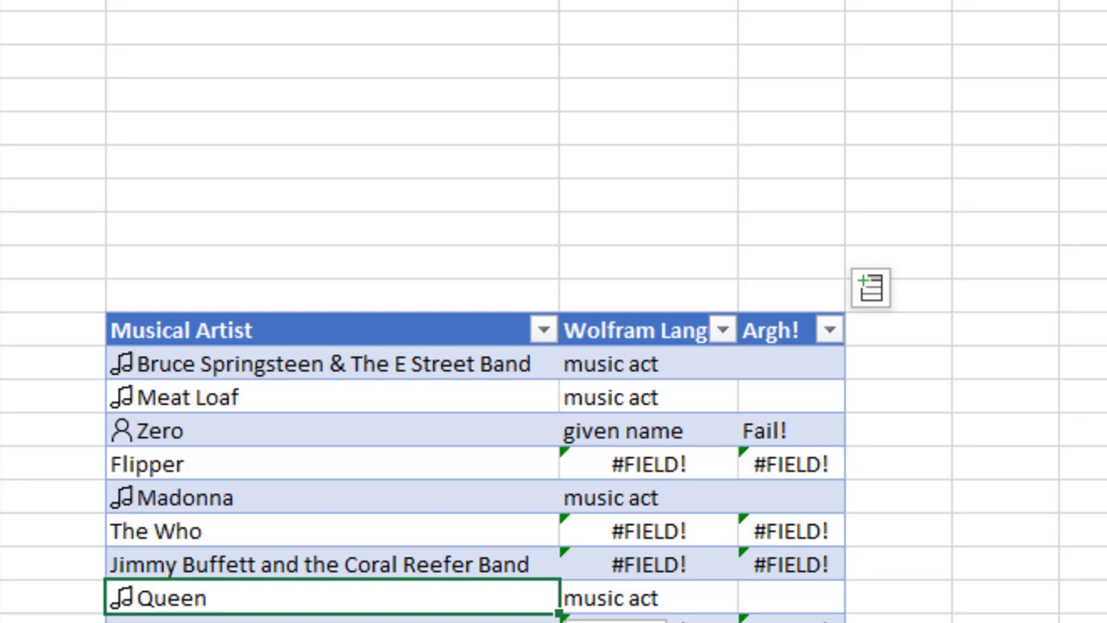
{"action": "key", "text": "Right"}
{"action": "key", "text": "Down"}
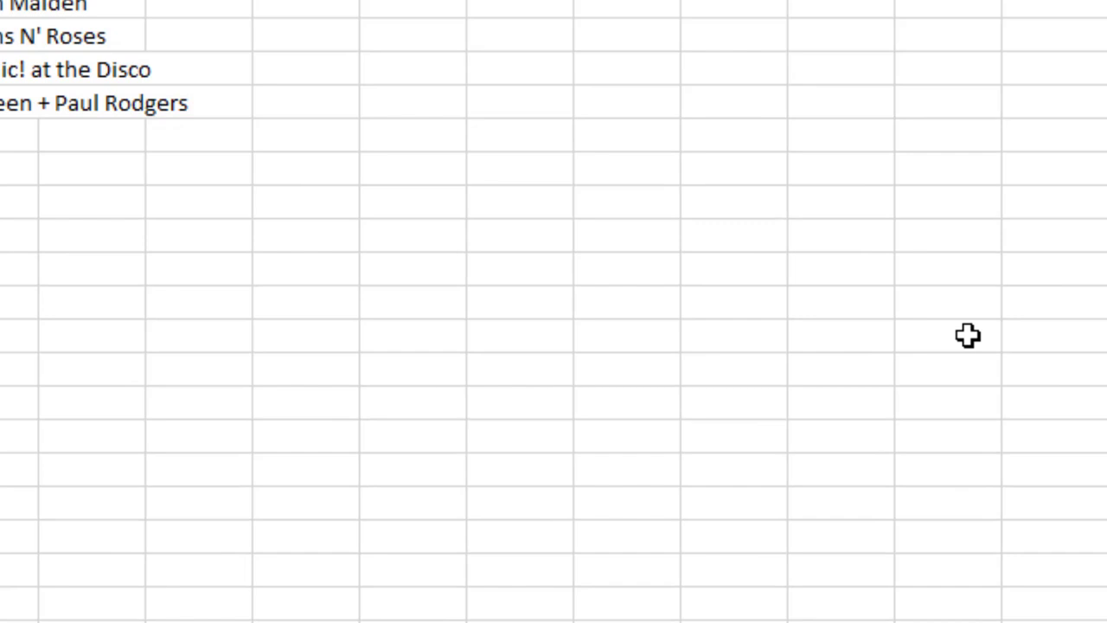
- Select the four 'music act' entries in column Z and apply the Automatic data type
{"action": "key", "text": "Up"}
{"action": "key", "text": "Up"}
{"action": "key", "text": "Left"}
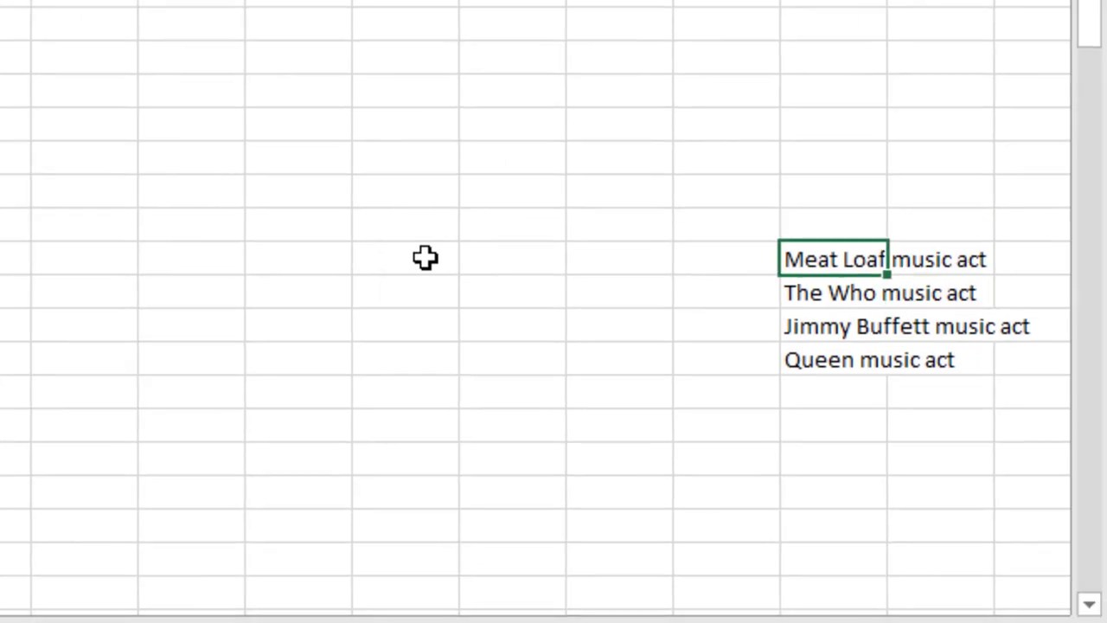
{"action": "key", "text": "ctrl+shift+Down"}
{"action": "scroll", "coordinate": [263, 240], "scroll_direction": "right", "scroll_amount": 5}
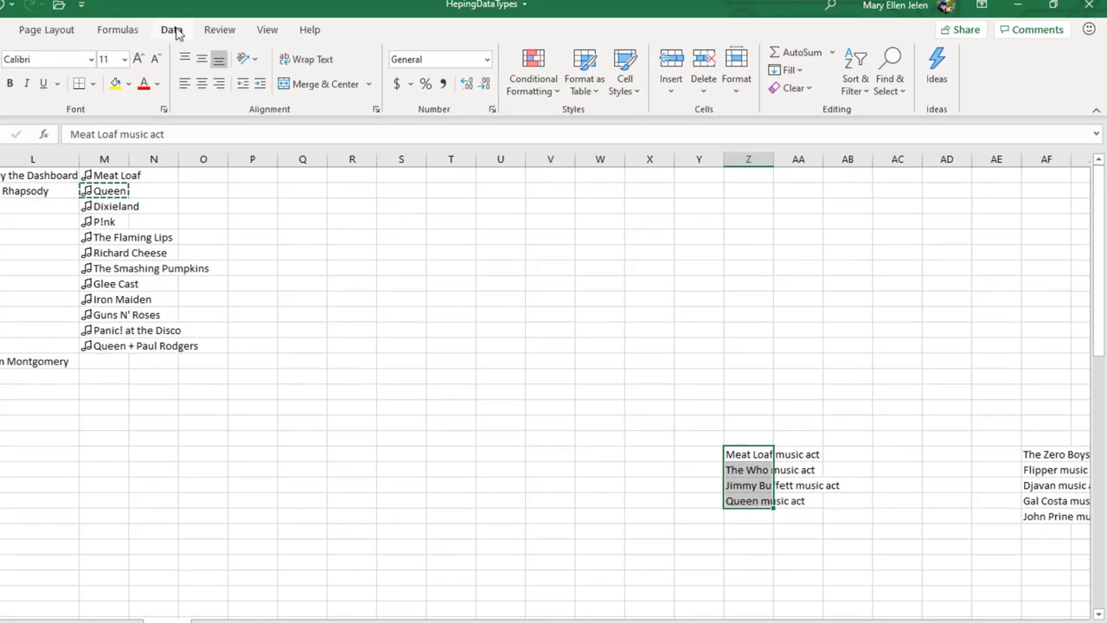
{"action": "left_click", "coordinate": [173, 30]}
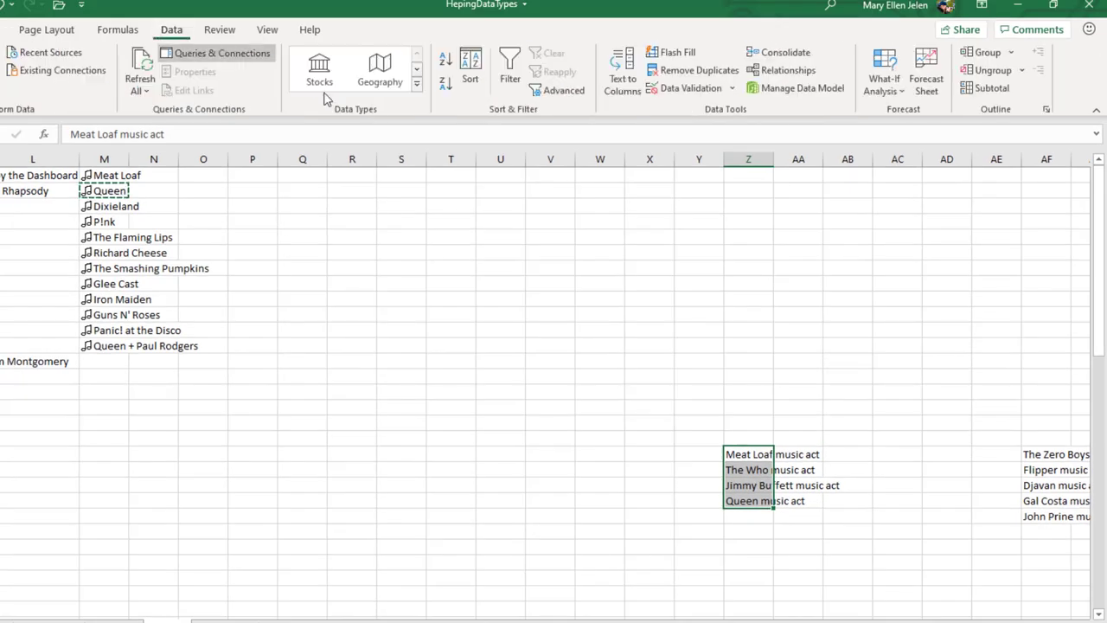
{"action": "left_click", "coordinate": [418, 89]}
{"action": "left_click", "coordinate": [327, 160]}
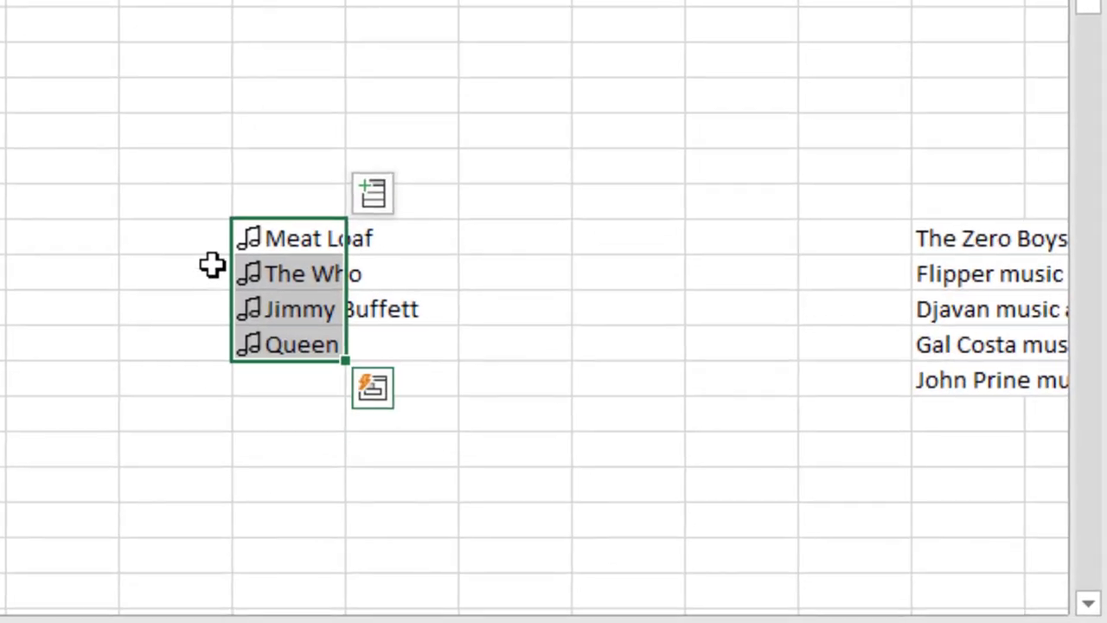
- Enter a Wolfram Language entity type formula beside Meat Loaf and fill it down to Queen
{"action": "left_click", "coordinate": [450, 242]}
{"action": "type", "text": "="}
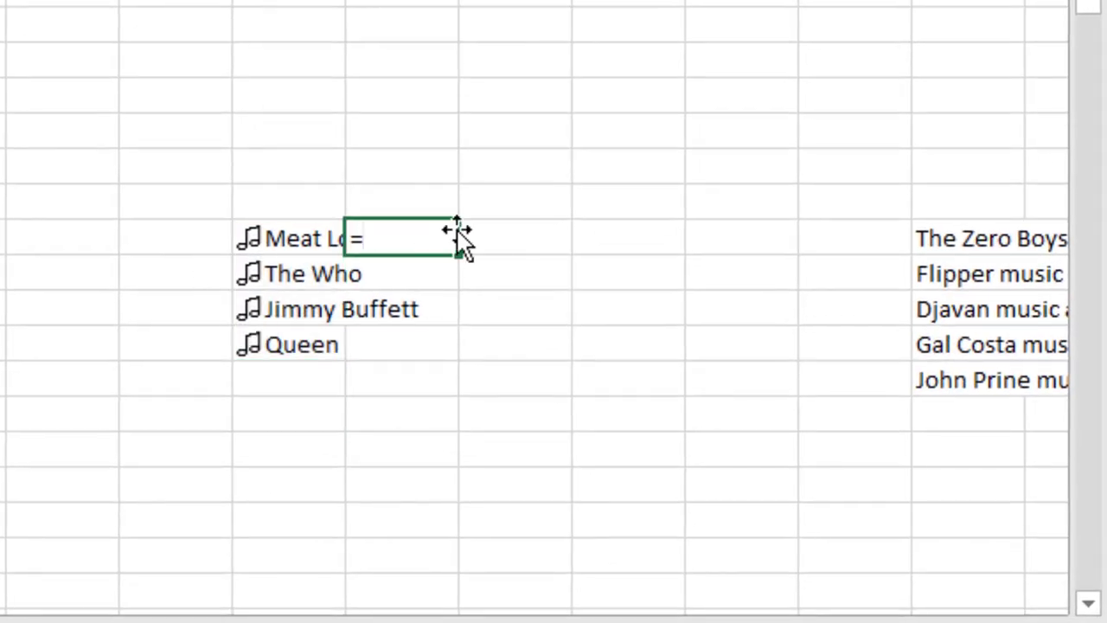
{"action": "key", "text": "Left"}
{"action": "type", "text": "."}
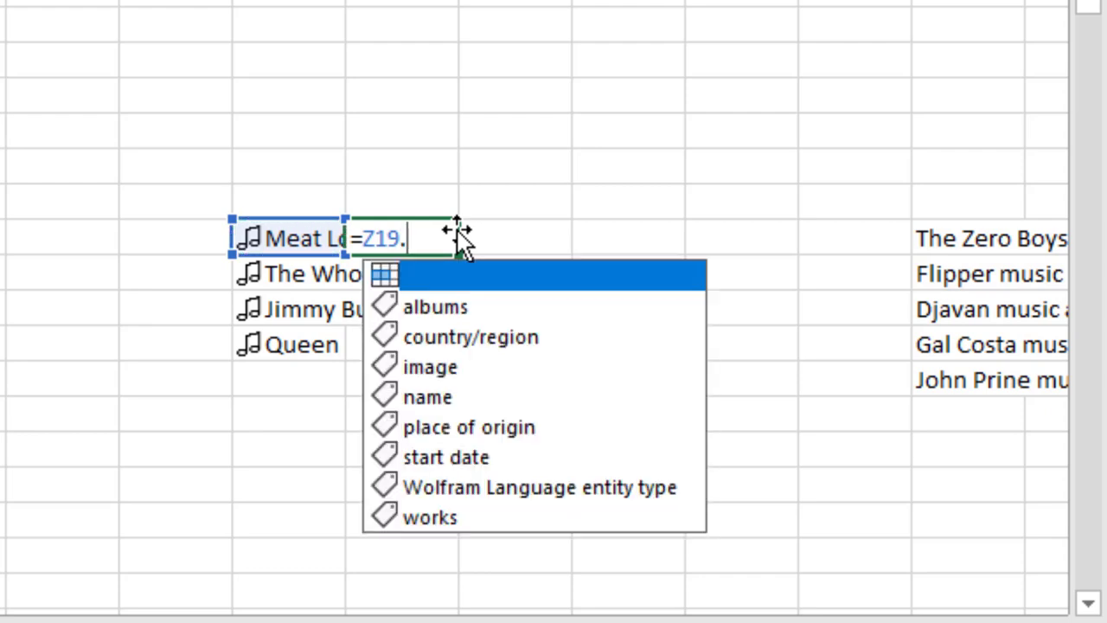
{"action": "key", "text": "Down"}
{"action": "key", "text": "Up"}
{"action": "key", "text": "Up"}
{"action": "key", "text": "Up"}
{"action": "key", "text": "Tab"}
{"action": "key", "text": "Return"}
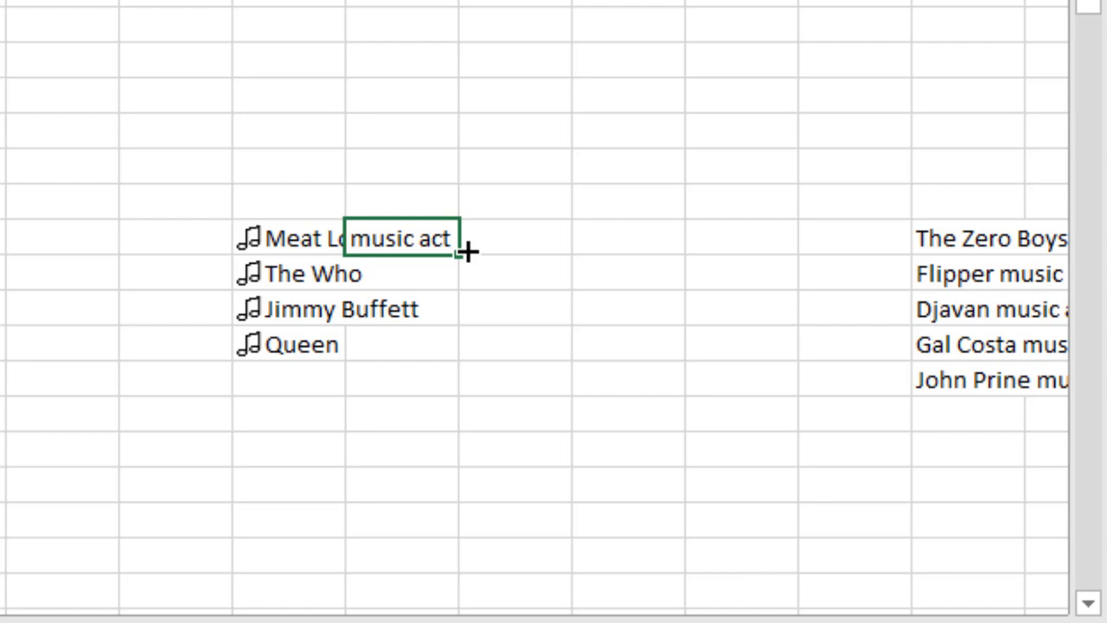
{"action": "left_click_drag", "start_coordinate": [460, 258], "coordinate": [459, 346]}
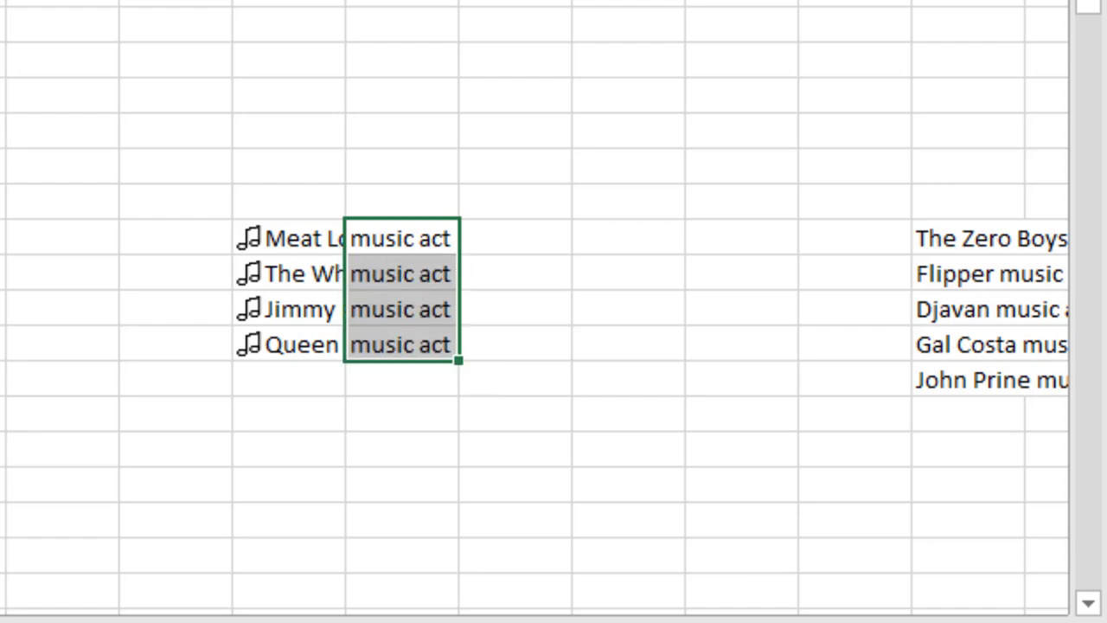
{"action": "scroll", "coordinate": [302, 247], "scroll_direction": "right", "scroll_amount": 6}
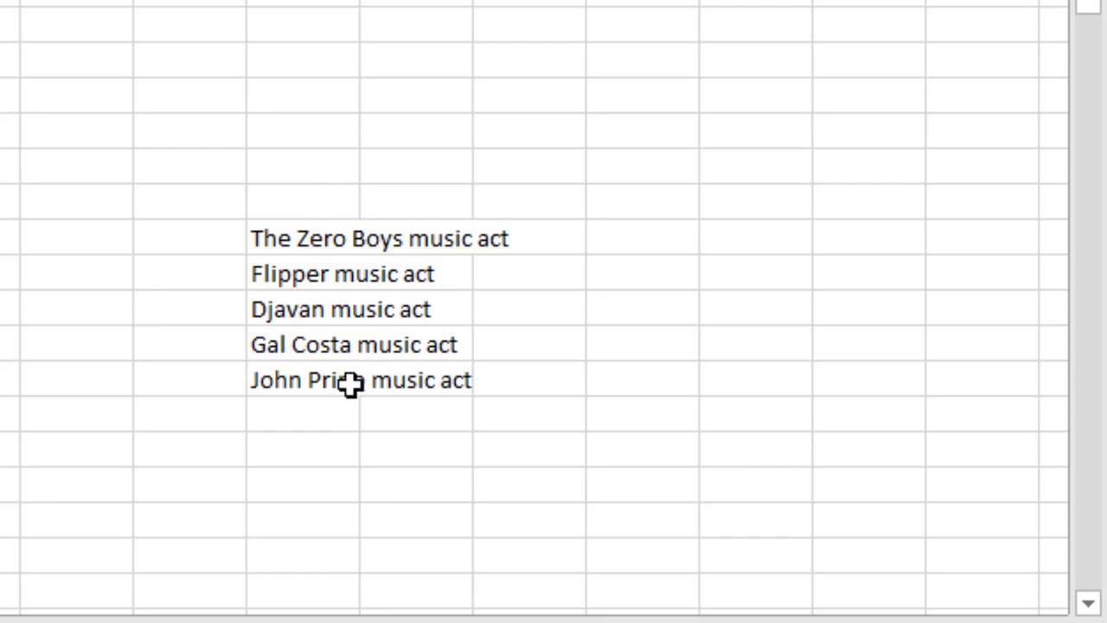
- Pick the E Street Band card for A2 and the Bruce Springsteen music act card for F2
{"action": "left_click", "coordinate": [322, 385]}
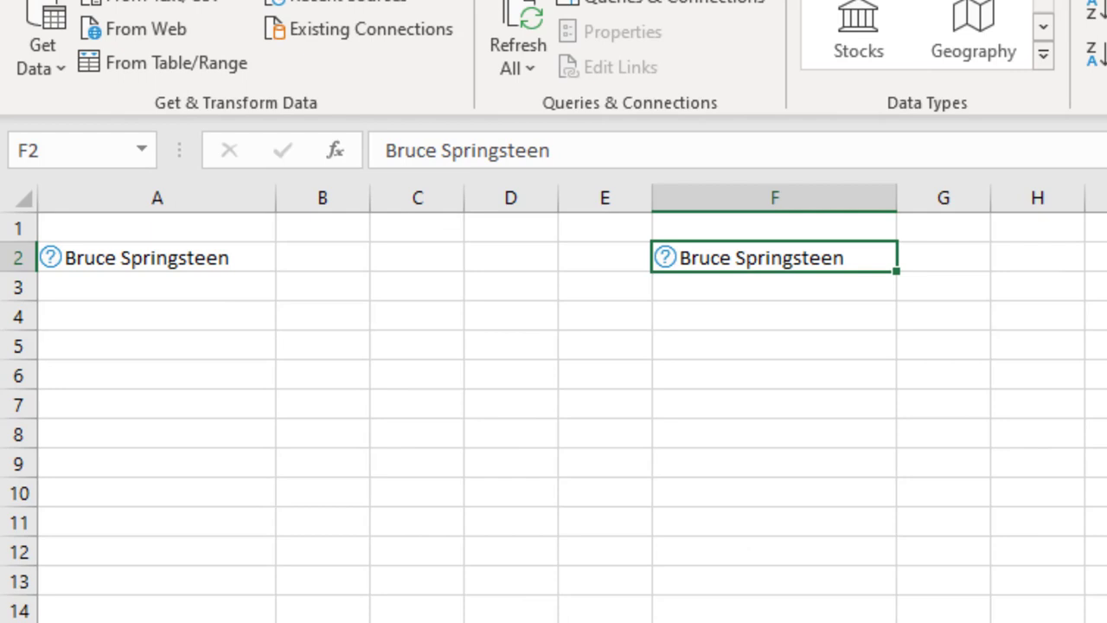
{"action": "left_click", "coordinate": [129, 259]}
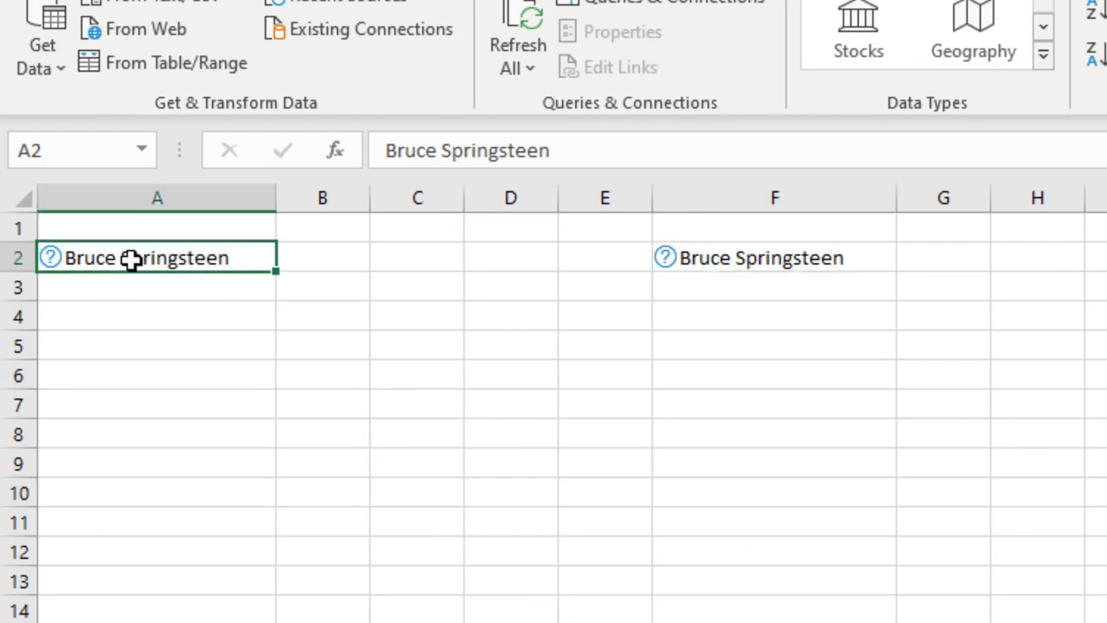
{"action": "left_click", "coordinate": [50, 258]}
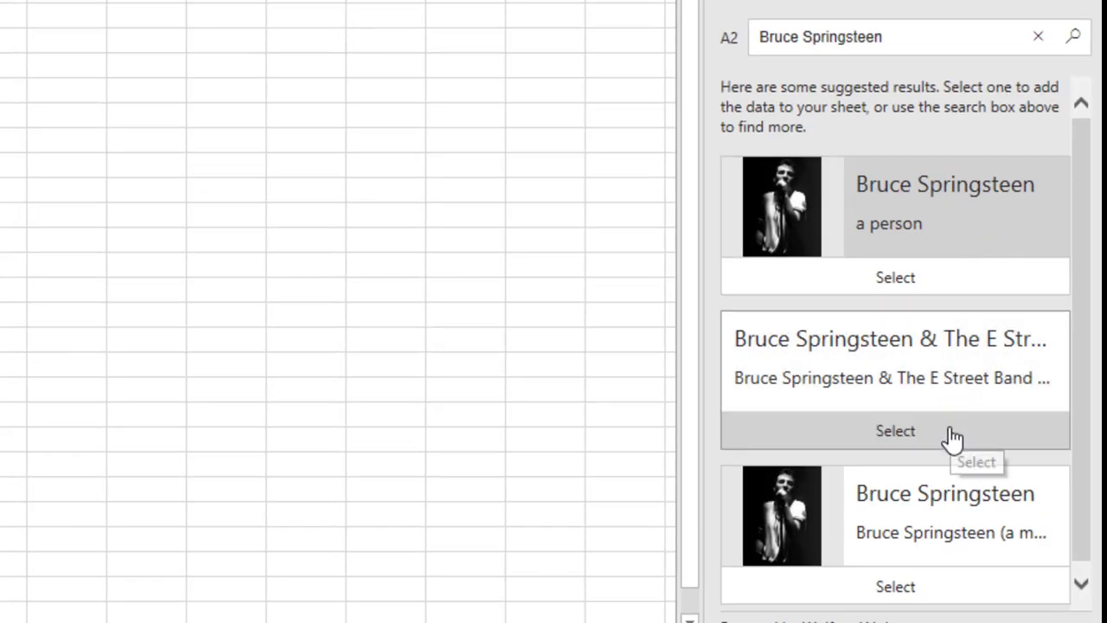
{"action": "left_click", "coordinate": [902, 427]}
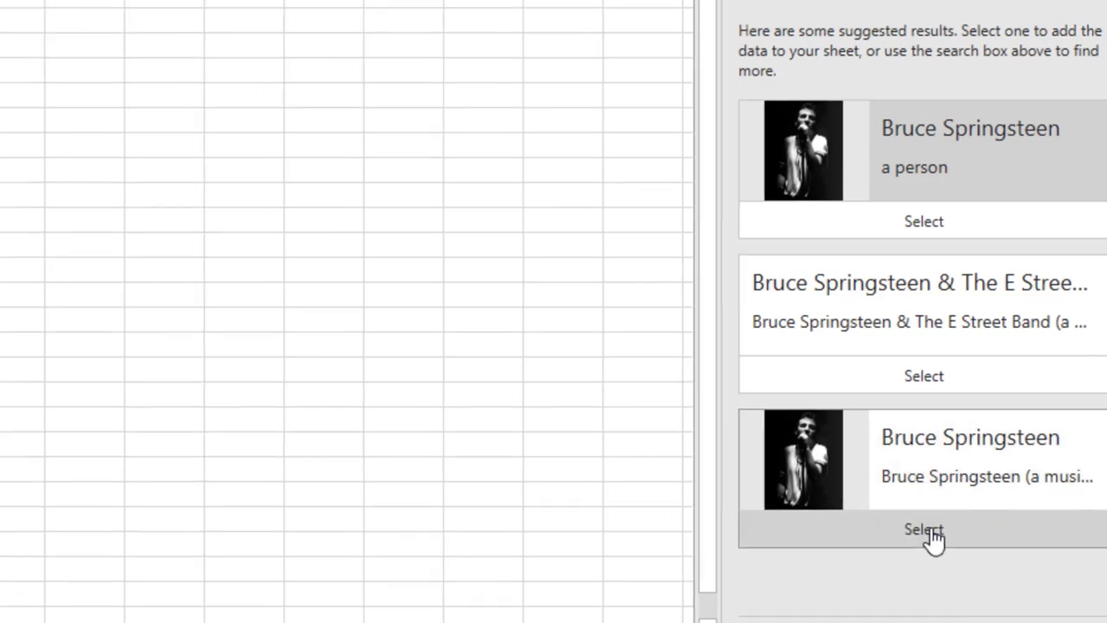
{"action": "left_click", "coordinate": [924, 530]}
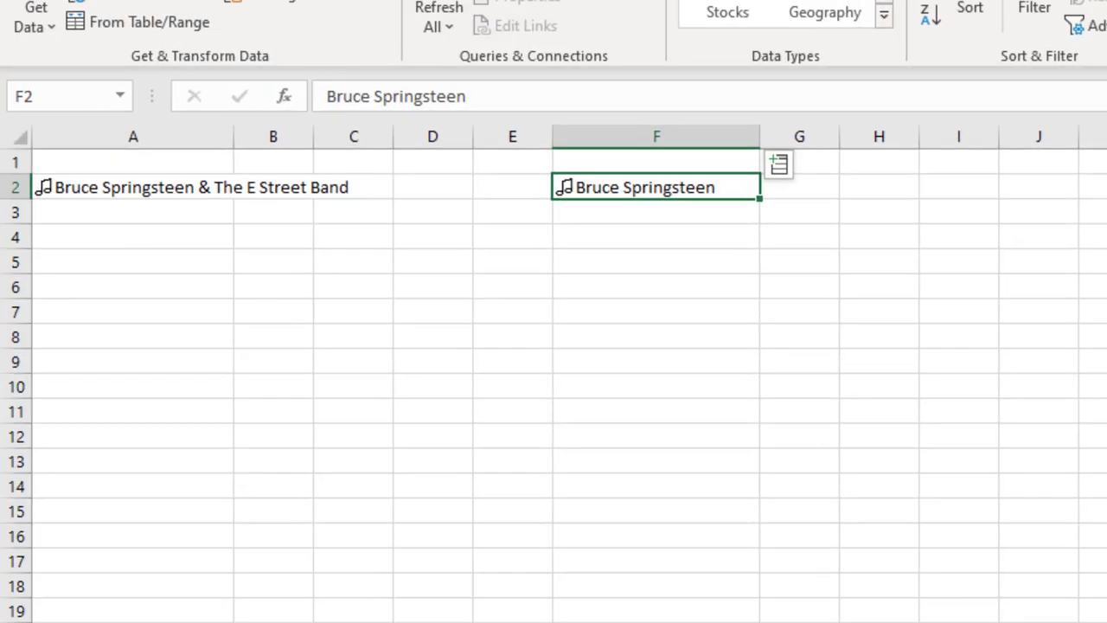
- Enter =A2.works in B2 to spill the E Street Band's song list
{"action": "left_click", "coordinate": [294, 189]}
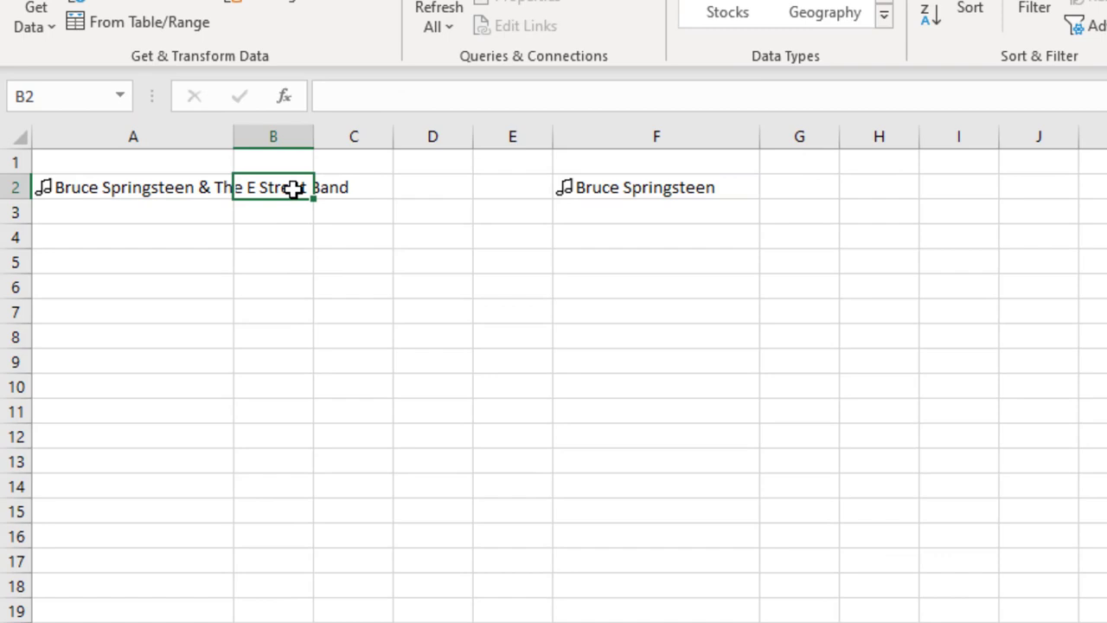
{"action": "type", "text": "="}
{"action": "key", "text": "Left"}
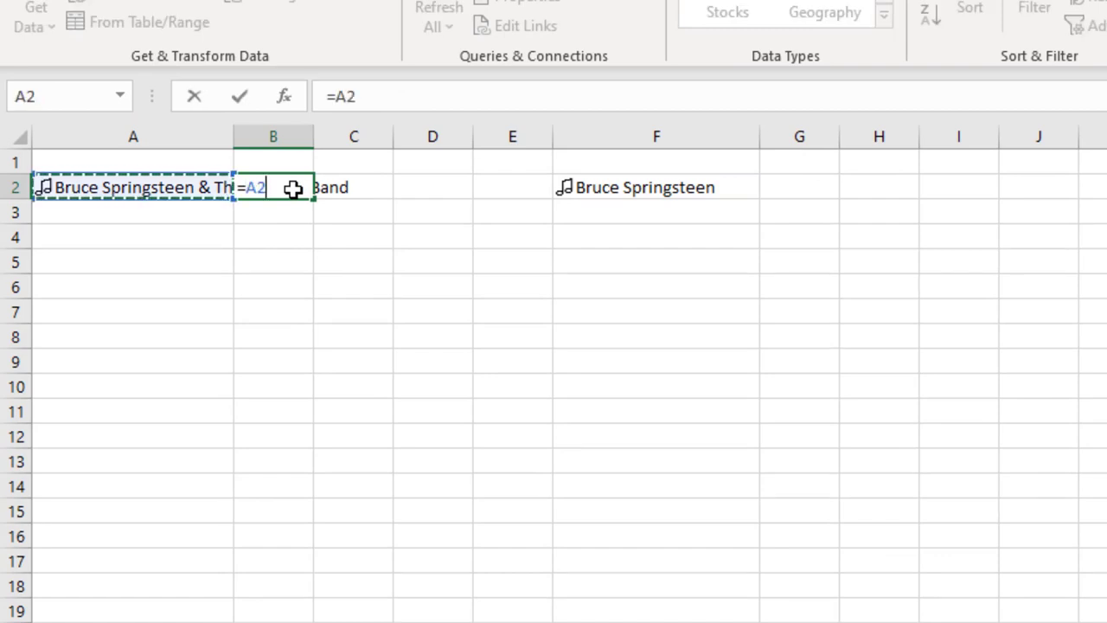
{"action": "type", "text": "."}
{"action": "key", "text": "Down"}
{"action": "key", "text": "Down"}
{"action": "key", "text": "Down"}
{"action": "key", "text": "Down"}
{"action": "key", "text": "Down"}
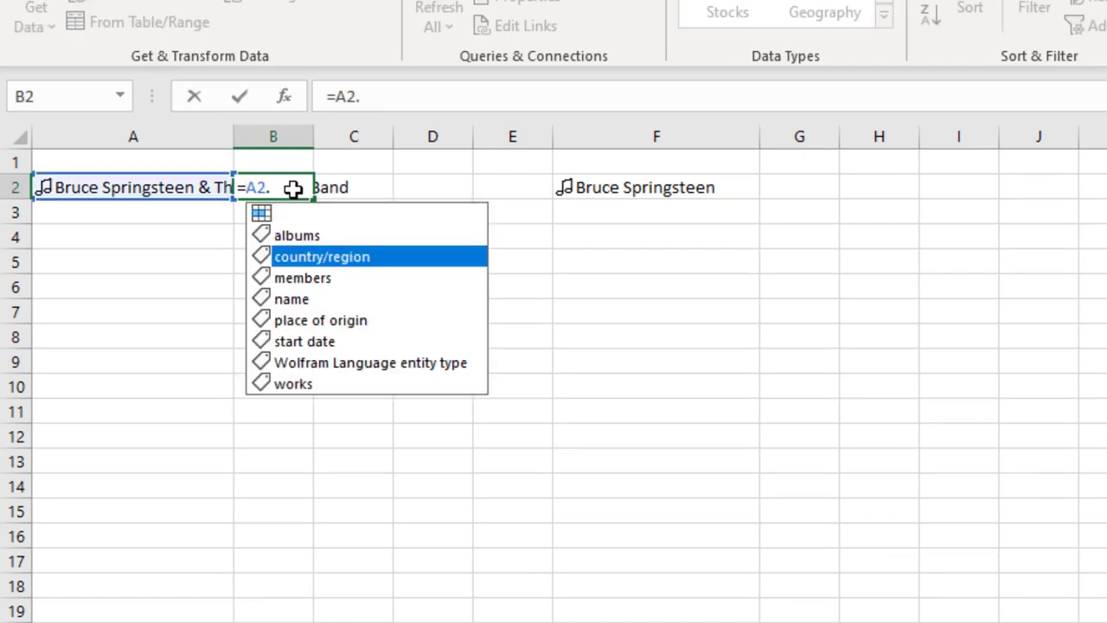
{"action": "key", "text": "Down"}
{"action": "key", "text": "Down"}
{"action": "key", "text": "Down"}
{"action": "key", "text": "Tab"}
{"action": "key", "text": "Return"}
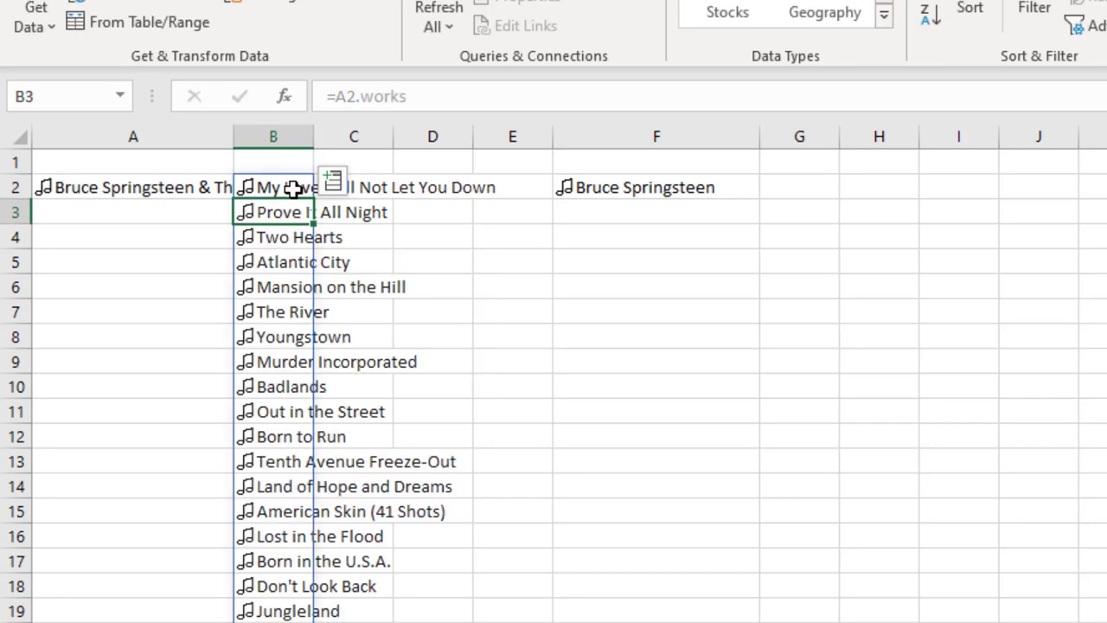
- Copy the works formula from B2 to G2 to spill Bruce Springsteen's songs
{"action": "left_click", "coordinate": [294, 188]}
{"action": "key", "text": "ctrl+shift+F2"}
{"action": "key", "text": "Down"}
{"action": "key", "text": "Down"}
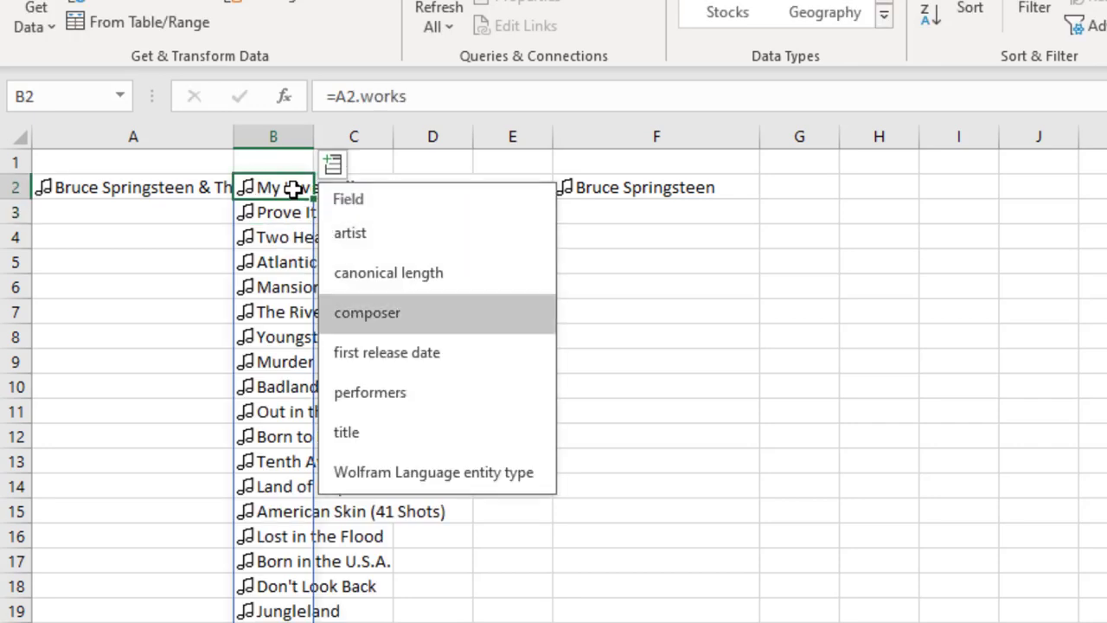
{"action": "key", "text": "Escape"}
{"action": "key", "text": "Right"}
{"action": "key", "text": "Right"}
{"action": "key", "text": "Right"}
{"action": "key", "text": "Left"}
{"action": "key", "text": "Left"}
{"action": "key", "text": "Left"}
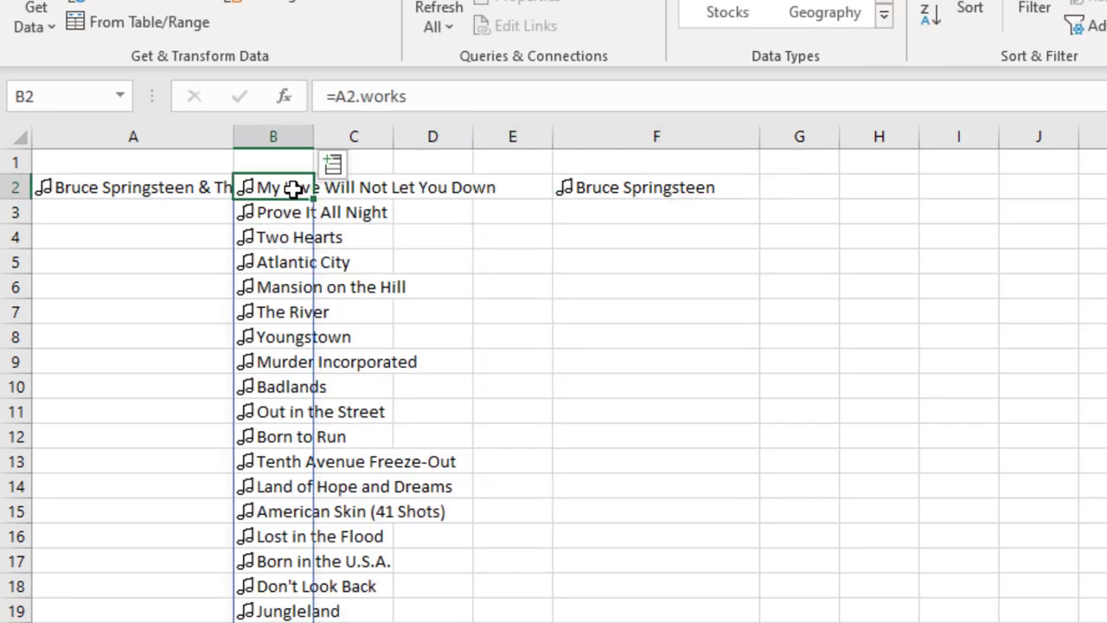
{"action": "key", "text": "ctrl+c"}
{"action": "key", "text": "Right"}
{"action": "key", "text": "Right"}
{"action": "key", "text": "Right"}
{"action": "key", "text": "Right"}
{"action": "key", "text": "Right"}
{"action": "key", "text": "ctrl+v"}
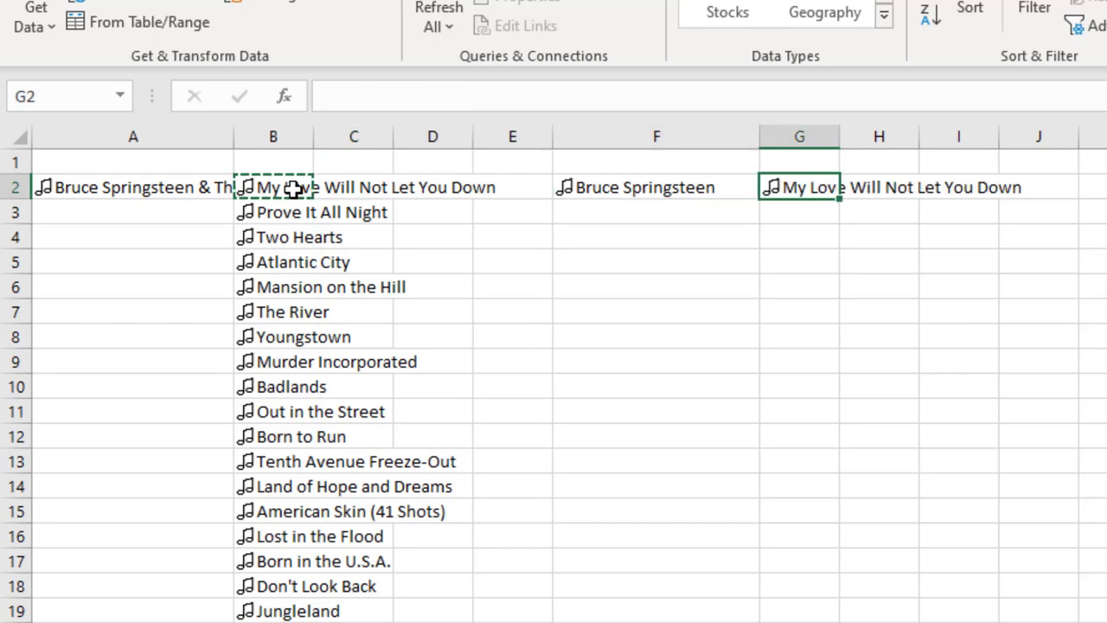
{"action": "key", "text": "ctrl+v"}
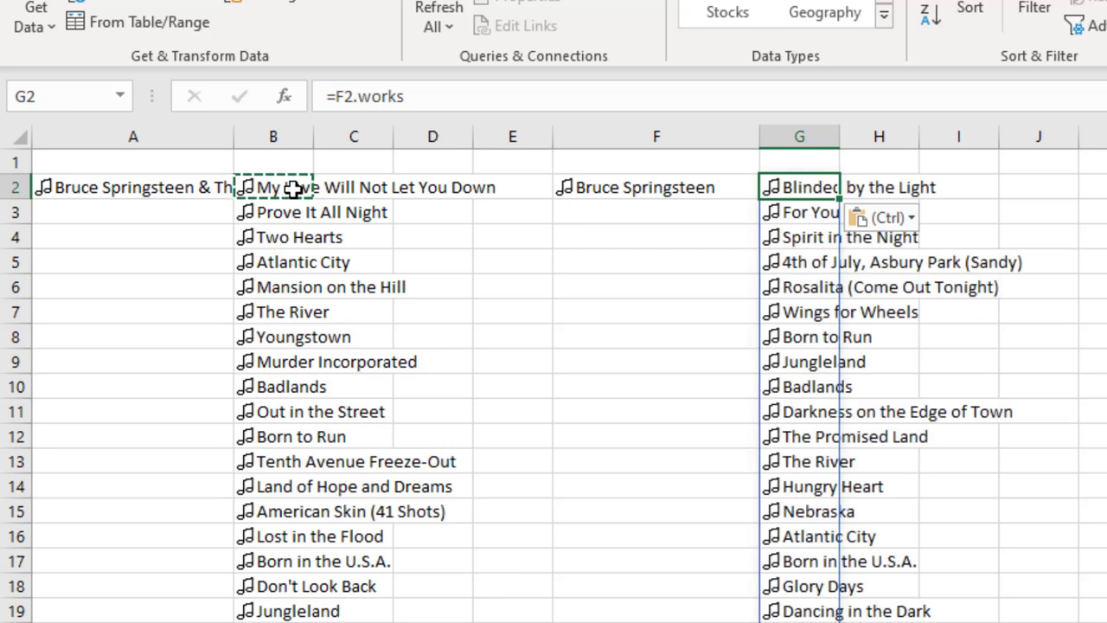
- Enter =COUNTA(B2#) in B1 to count the band's 531 songs
{"action": "key", "text": "Up"}
{"action": "key", "text": "Left"}
{"action": "key", "text": "Left"}
{"action": "key", "text": "Left"}
{"action": "key", "text": "Left"}
{"action": "key", "text": "Left"}
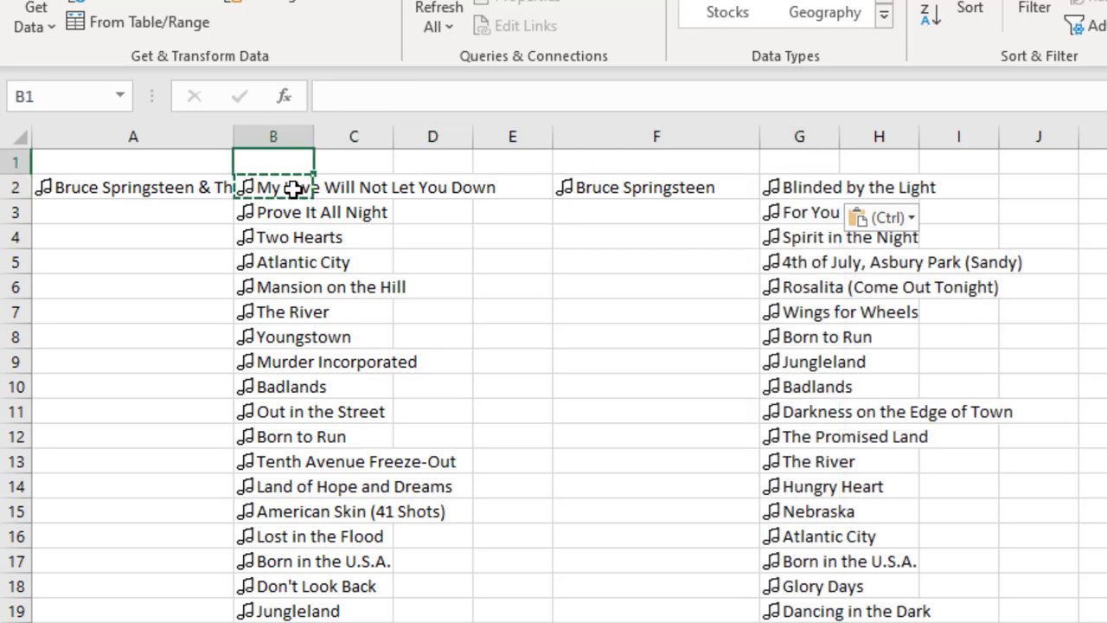
{"action": "type", "text": "=COUNTA("}
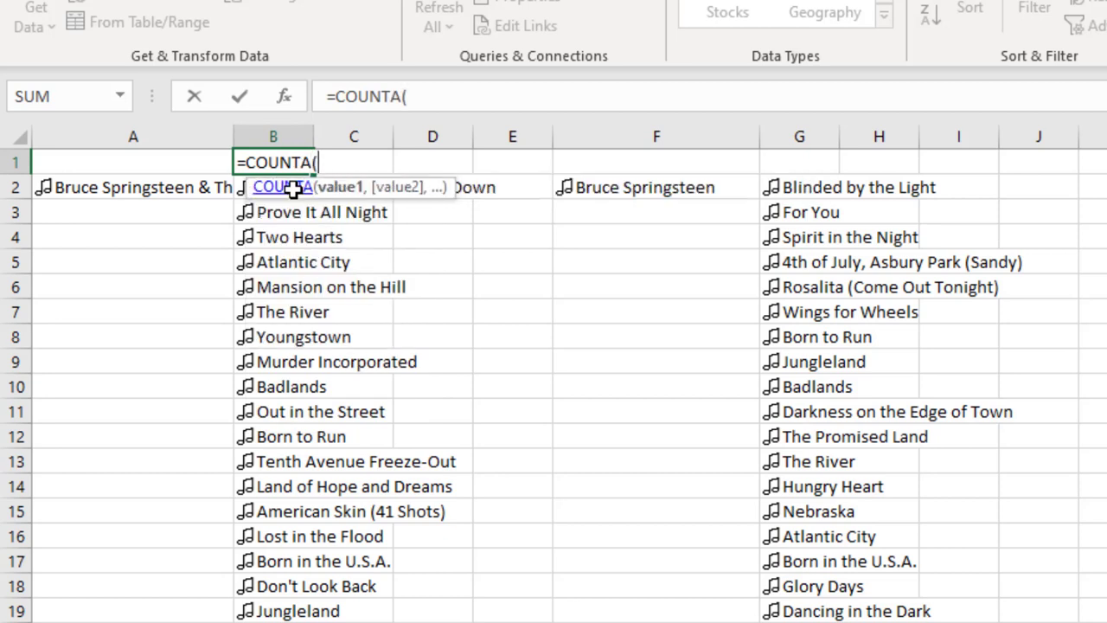
{"action": "key", "text": "Down"}
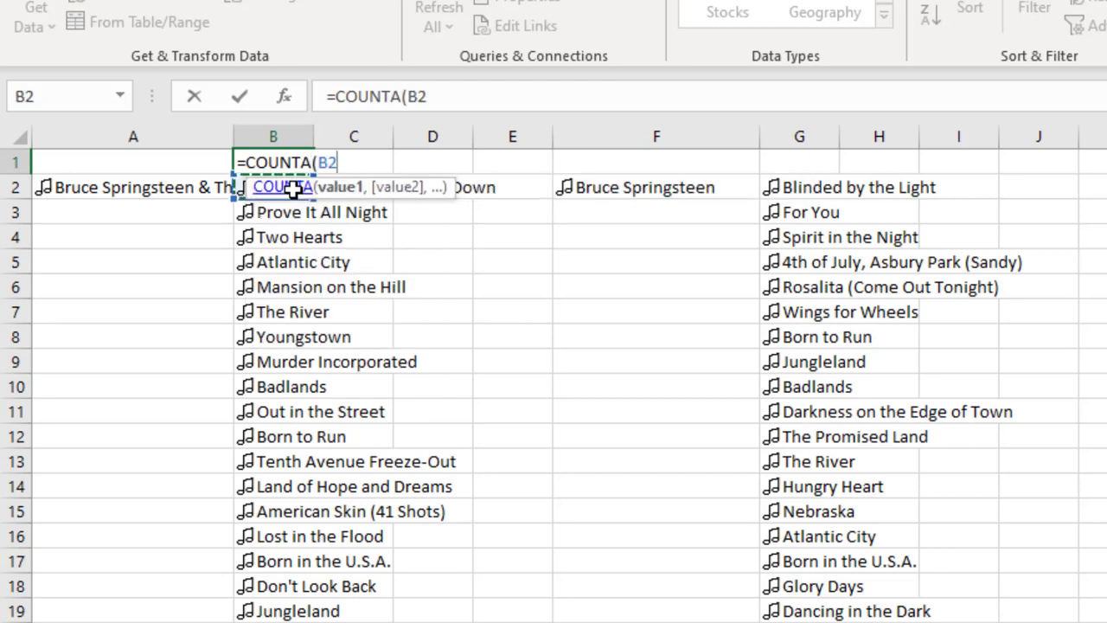
{"action": "key", "text": "ctrl+shift+Down"}
{"action": "key", "text": "Return"}
{"action": "key", "text": "Right"}
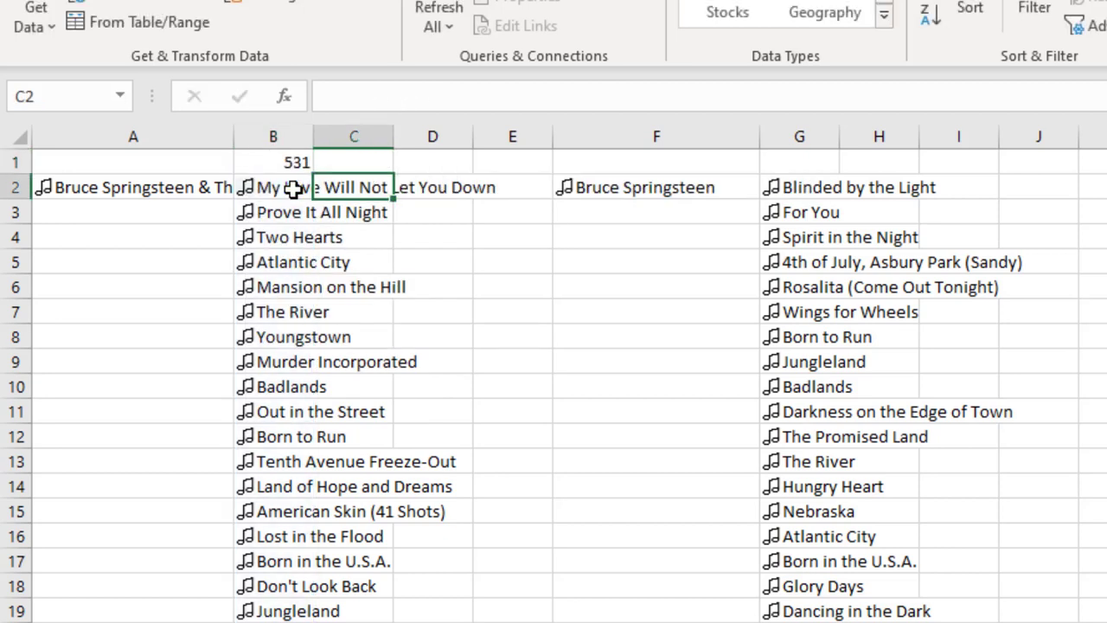
{"action": "key", "text": "Up"}
{"action": "key", "text": "Left"}
{"action": "key", "text": "Left"}
{"action": "key", "text": "Down"}
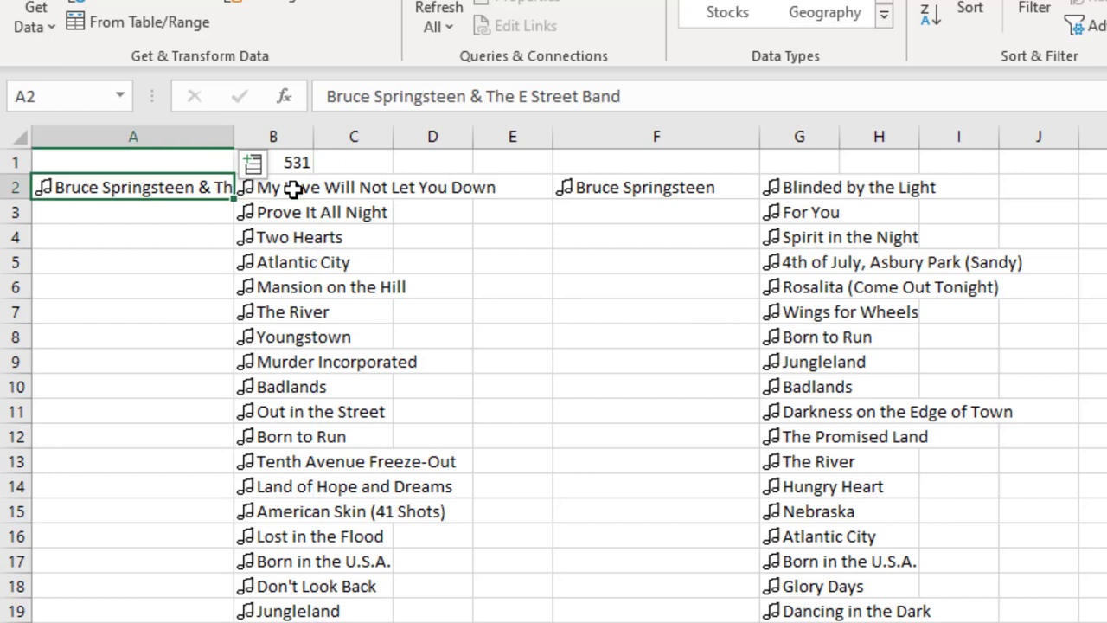
- Autofit column A and paste the COUNTA total into G1, showing 1019 songs
{"action": "key", "text": "alt+h"}
{"action": "key", "text": "o"}
{"action": "key", "text": "i"}
{"action": "key", "text": "Up"}
{"action": "key", "text": "Right"}
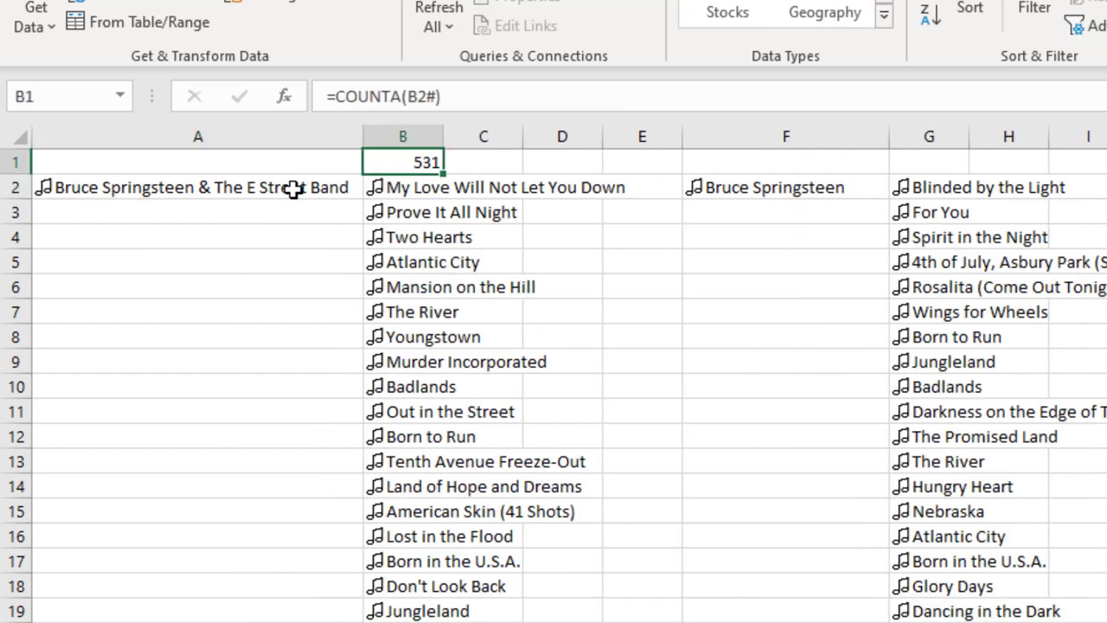
{"action": "key", "text": "Left"}
{"action": "key", "text": "Down"}
{"action": "key", "text": "Right"}
{"action": "key", "text": "Right"}
{"action": "key", "text": "Right"}
{"action": "key", "text": "Right"}
{"action": "key", "text": "Right"}
{"action": "key", "text": "Up"}
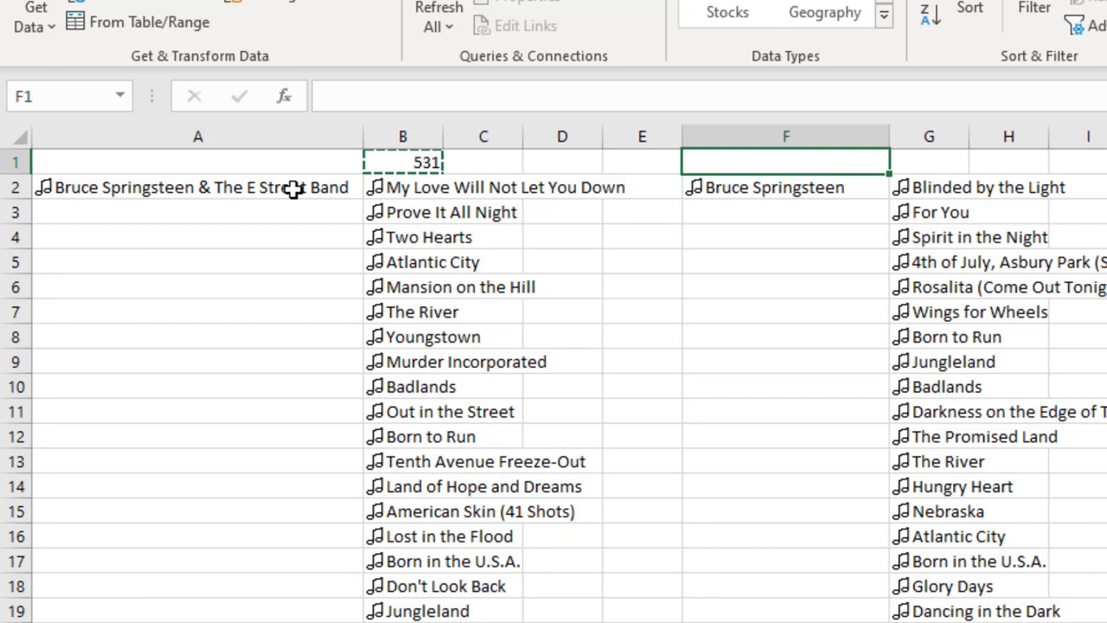
{"action": "key", "text": "Right"}
{"action": "key", "text": "ctrl+v"}
{"action": "left_click", "coordinate": [294, 189]}
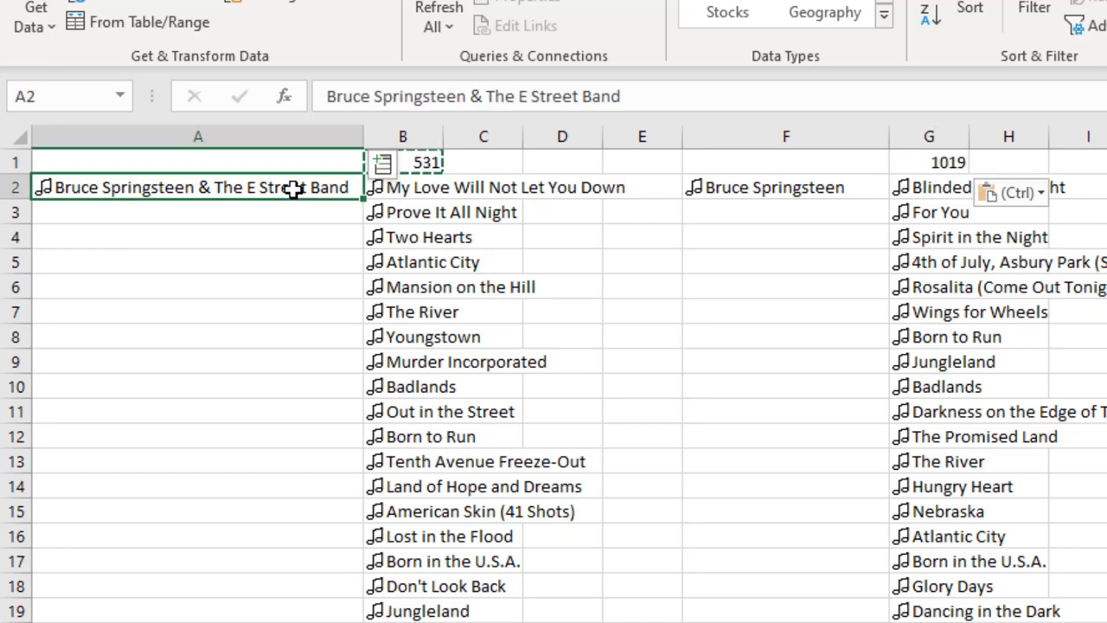